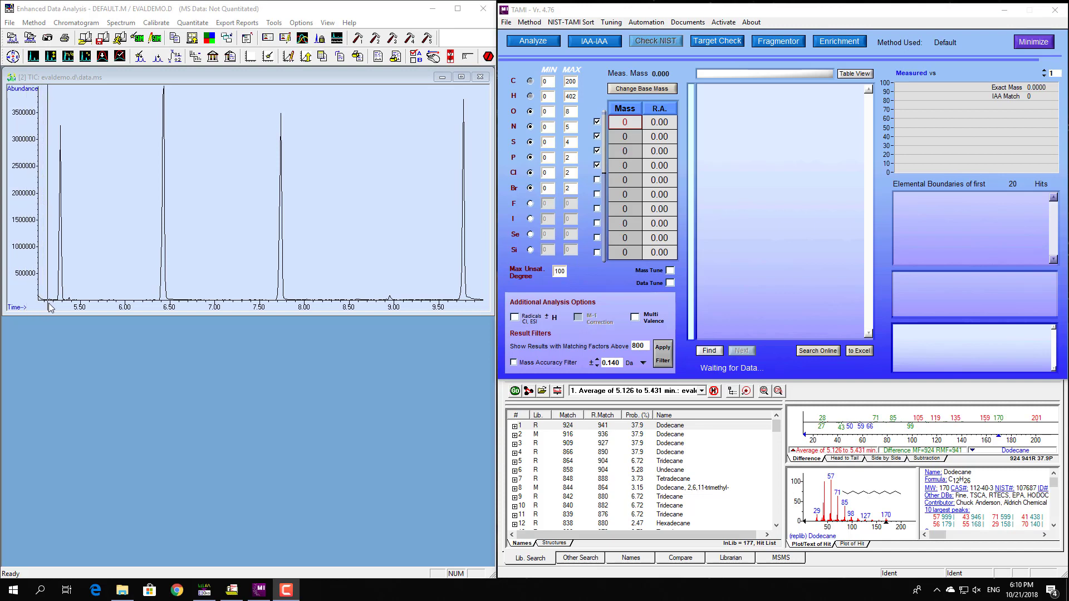
Step: Average the spectrum across the first peak, from about 5.25 to 5.29 min, and send it to the NIST search and TAMI check
left_click_drag(51, 303, 73, 115)
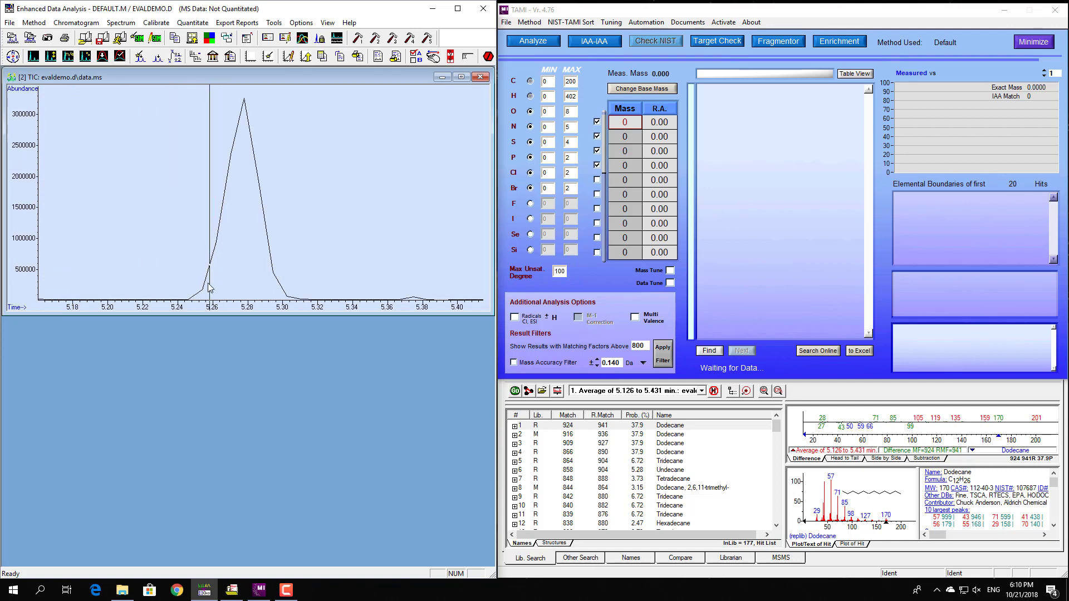
left_click_drag(204, 281, 278, 301)
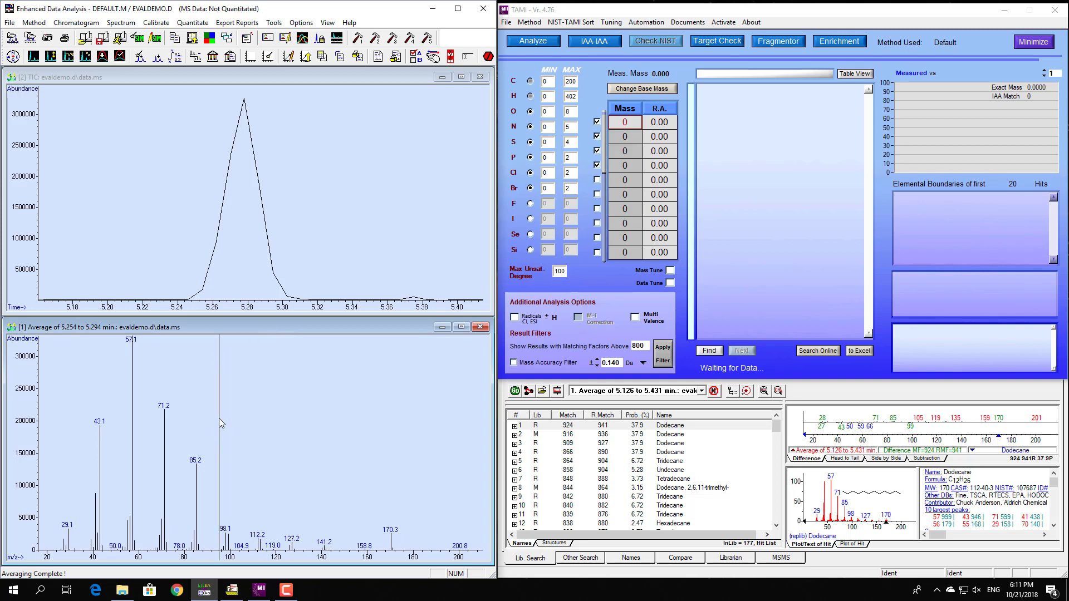
double_click(219, 419)
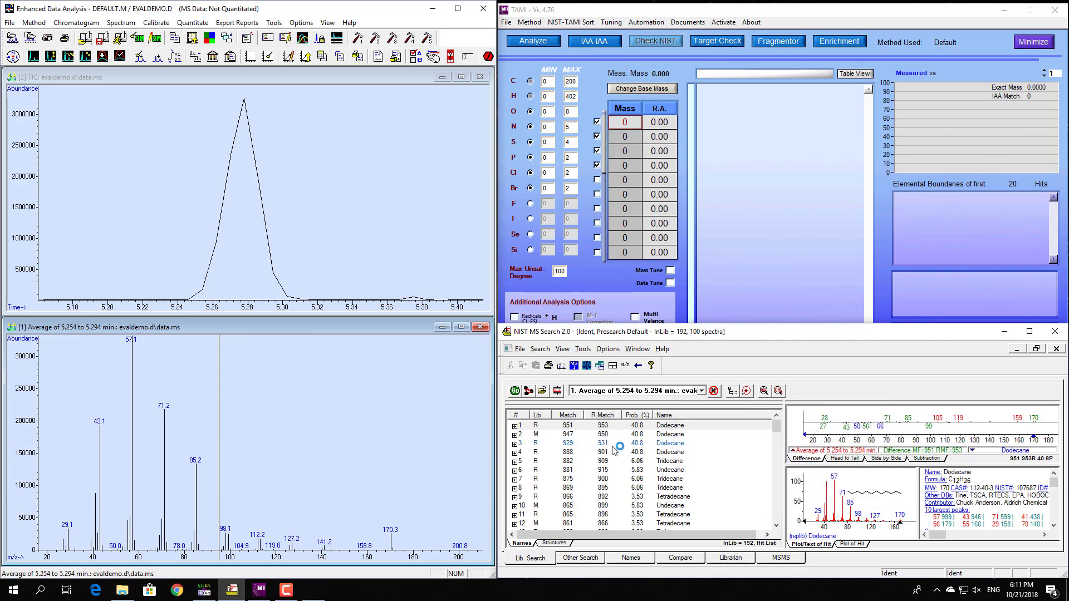
left_click(677, 436)
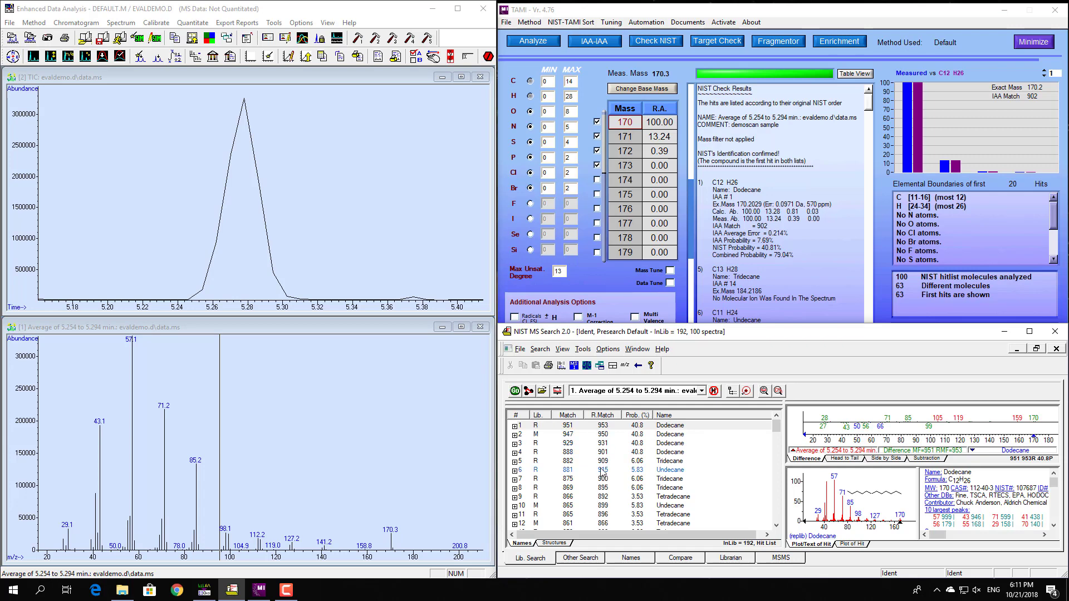
left_click(907, 14)
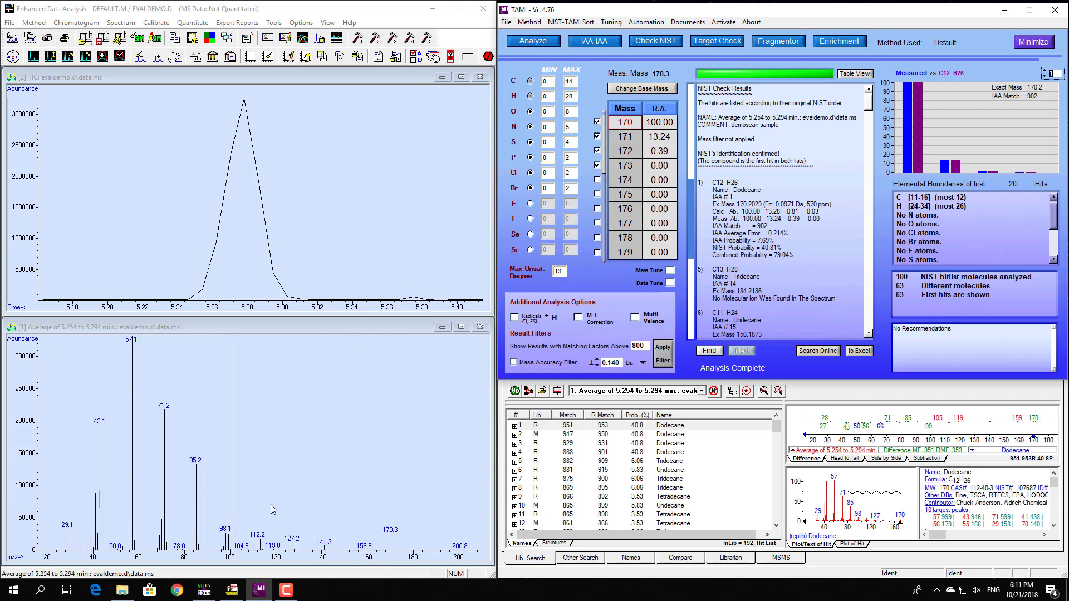
Step: Examine the molecular ion cluster from about m/z 170 to 174 and compare it with the NIST hit list and TAMI results
left_click(388, 558)
left_click_drag(389, 557, 417, 518)
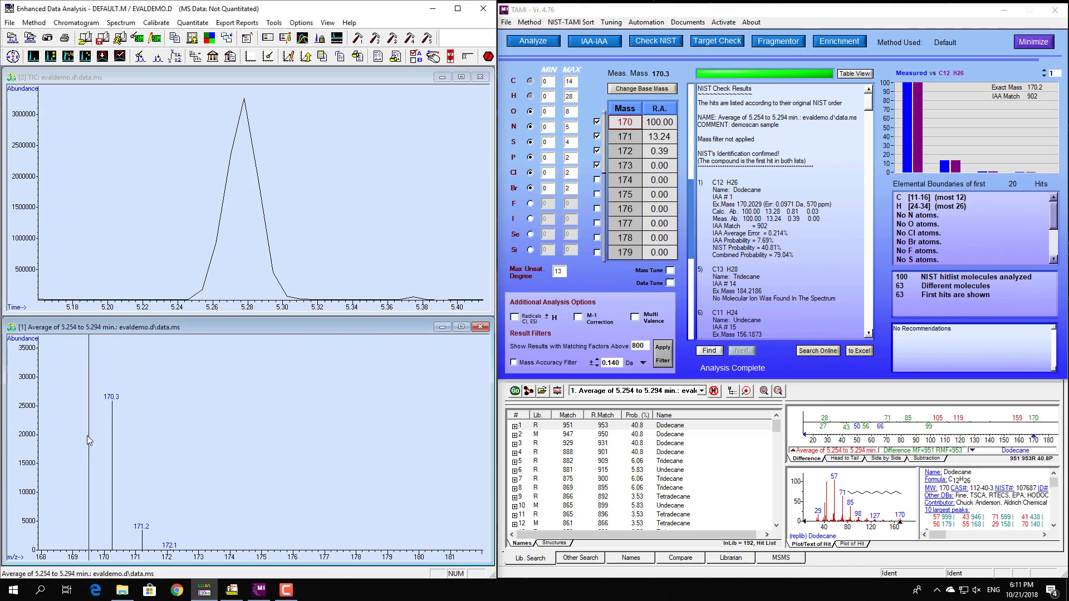
mouse_move(90, 557)
left_mouse_down()
mouse_move(243, 362)
mouse_move(259, 368)
left_mouse_up()
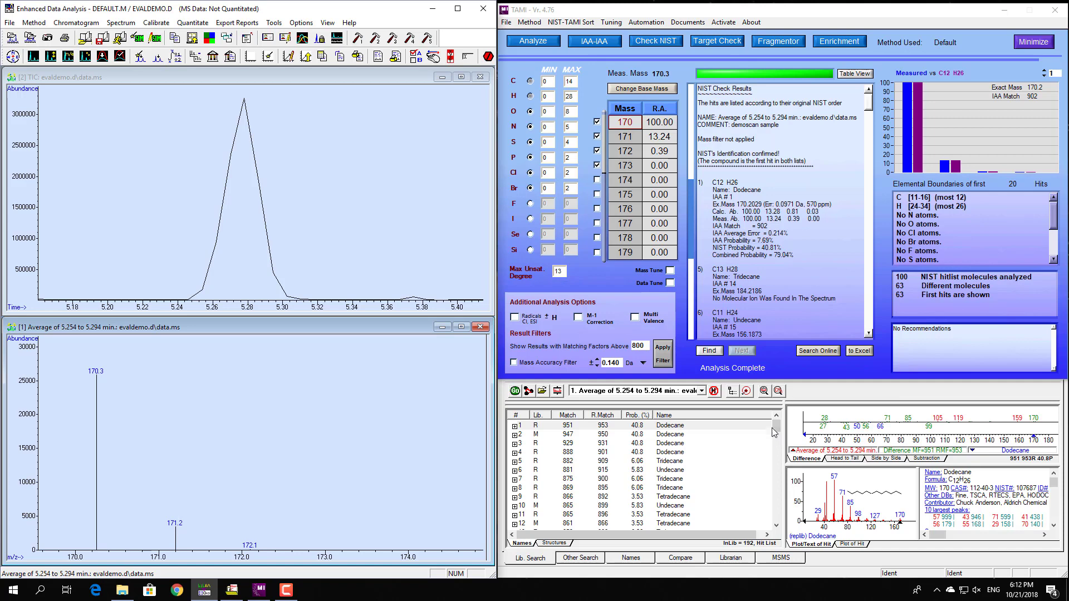
mouse_move(776, 427)
left_mouse_down()
mouse_move(778, 467)
mouse_move(780, 409)
left_mouse_up()
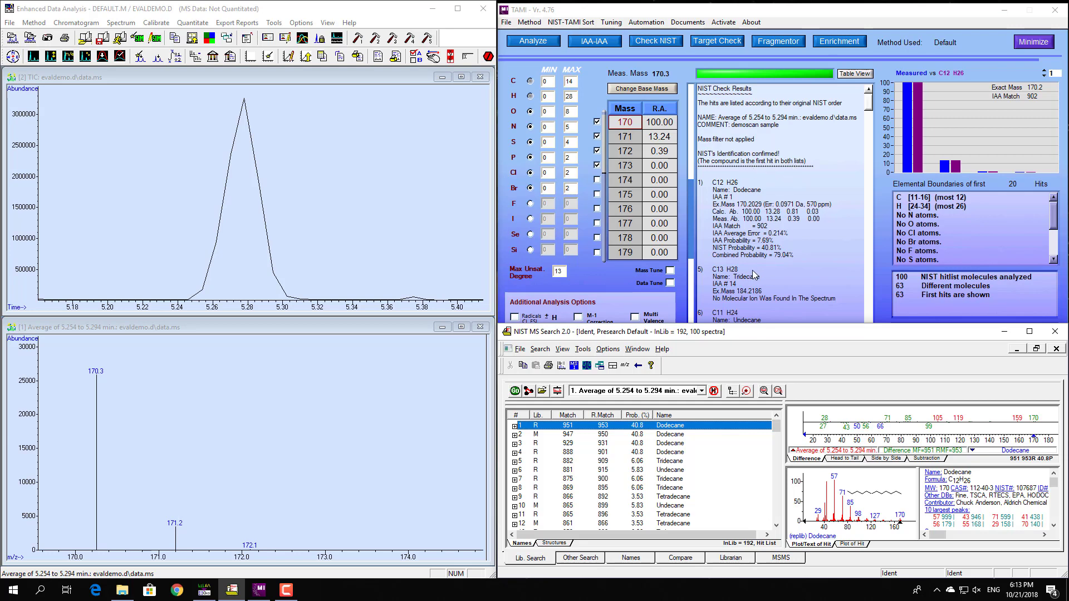
left_click(616, 296)
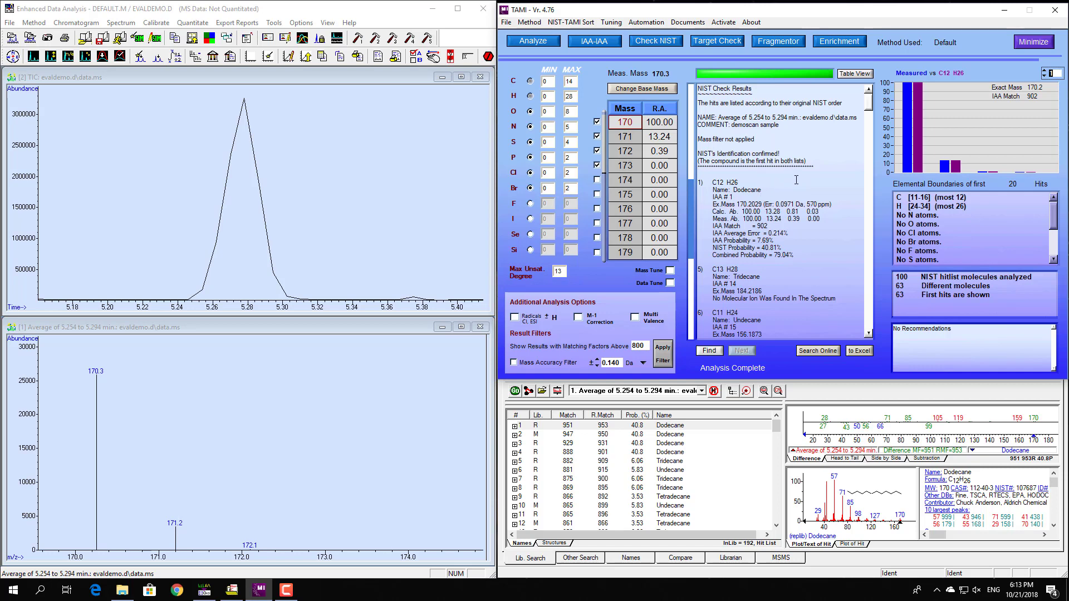
Step: Run TAMI's elemental formula analysis on the first peak, then repeat it with the ±0.140 Da mass accuracy filter enabled
left_click(539, 40)
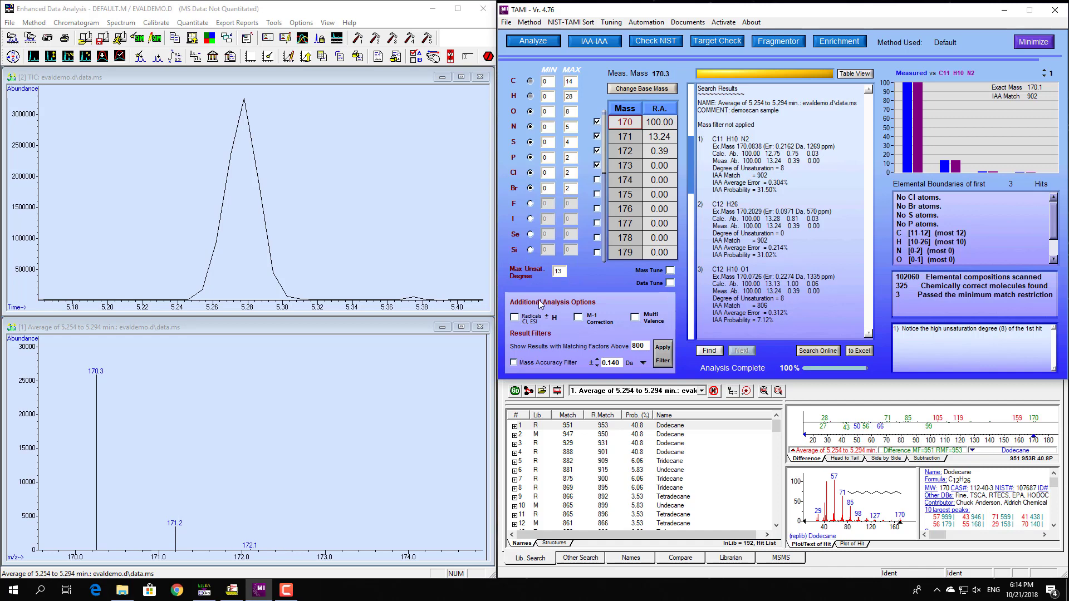
left_click(513, 363)
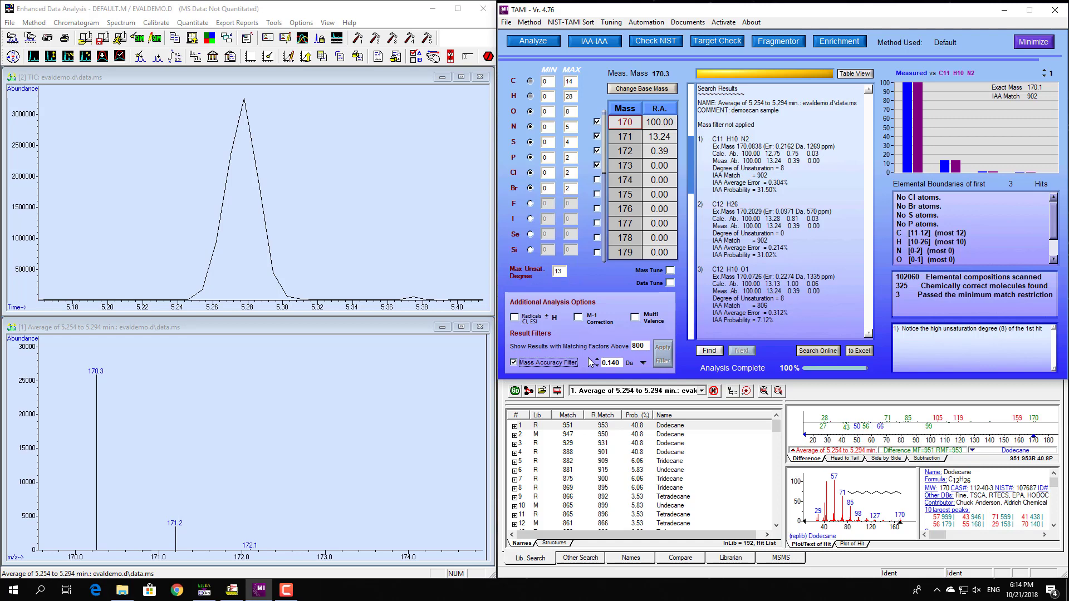
left_click(538, 41)
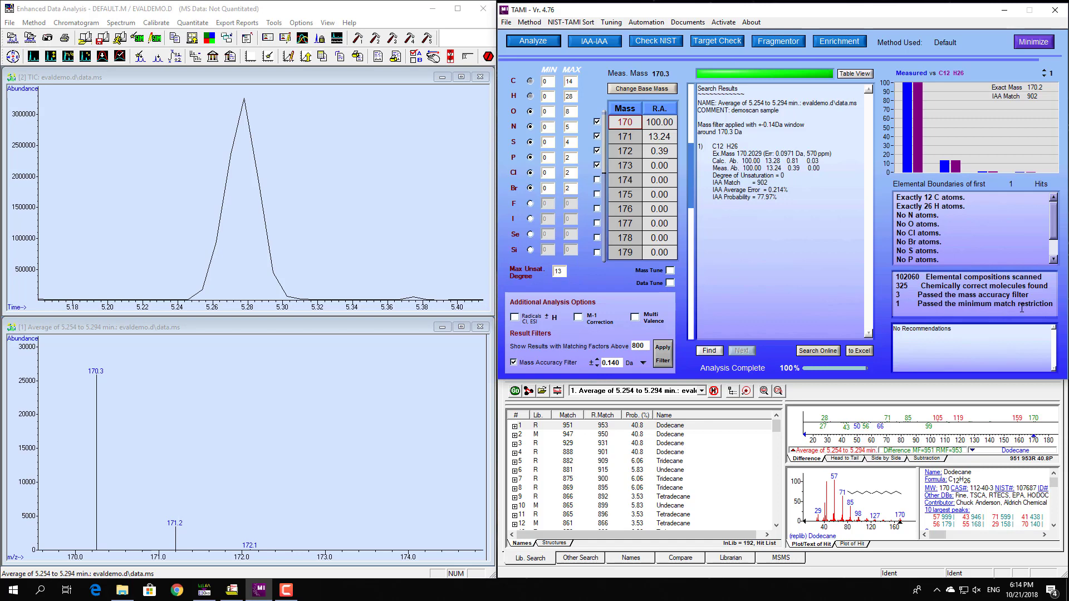
double_click(638, 346)
left_click(622, 346)
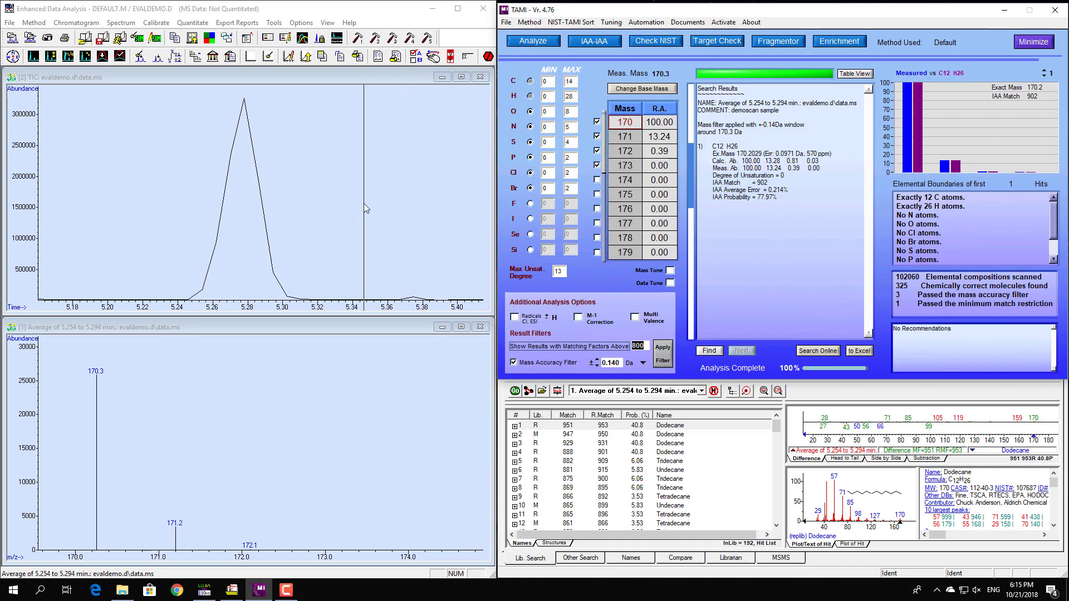
Step: Average the spectrum across the second peak, from about 6.40 to 6.45 min, and send it to the NIST search and TAMI check
double_click(342, 217)
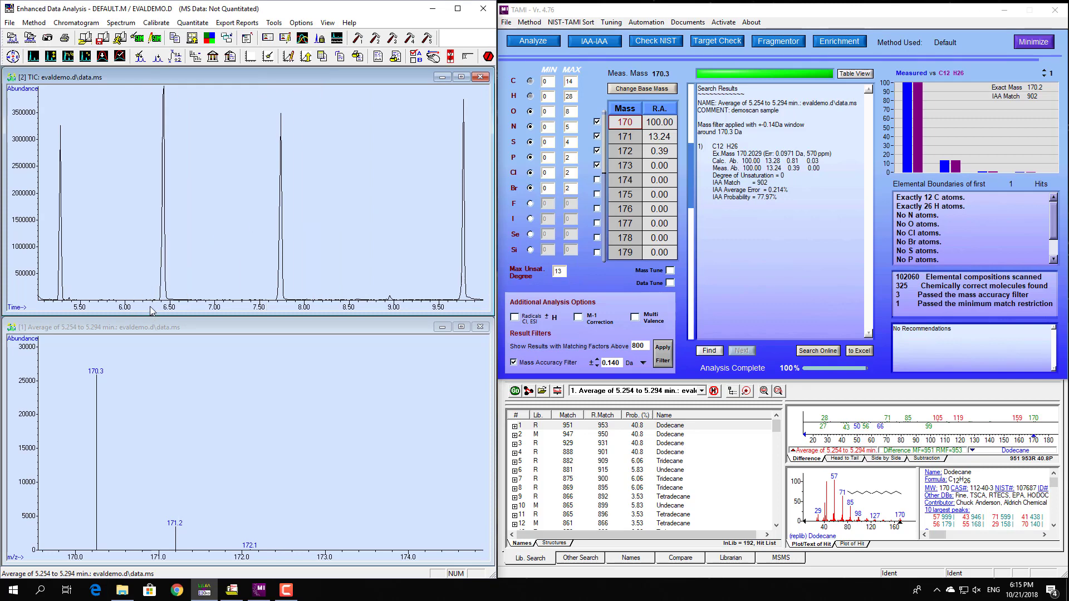
left_click_drag(149, 309, 177, 184)
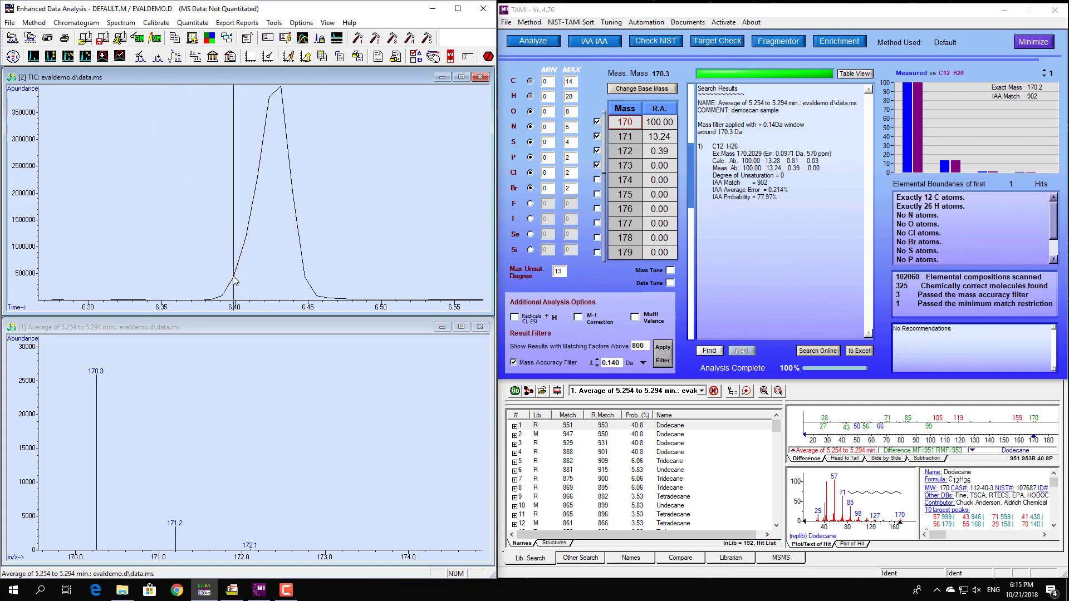
left_click_drag(231, 277, 308, 294)
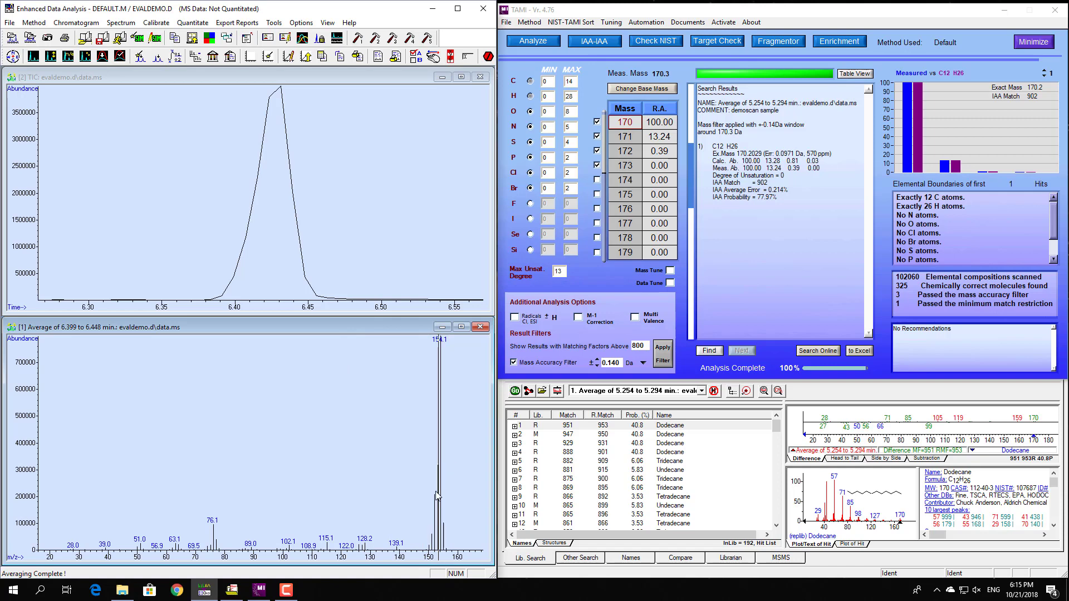
right_click(202, 428)
right_click(202, 429)
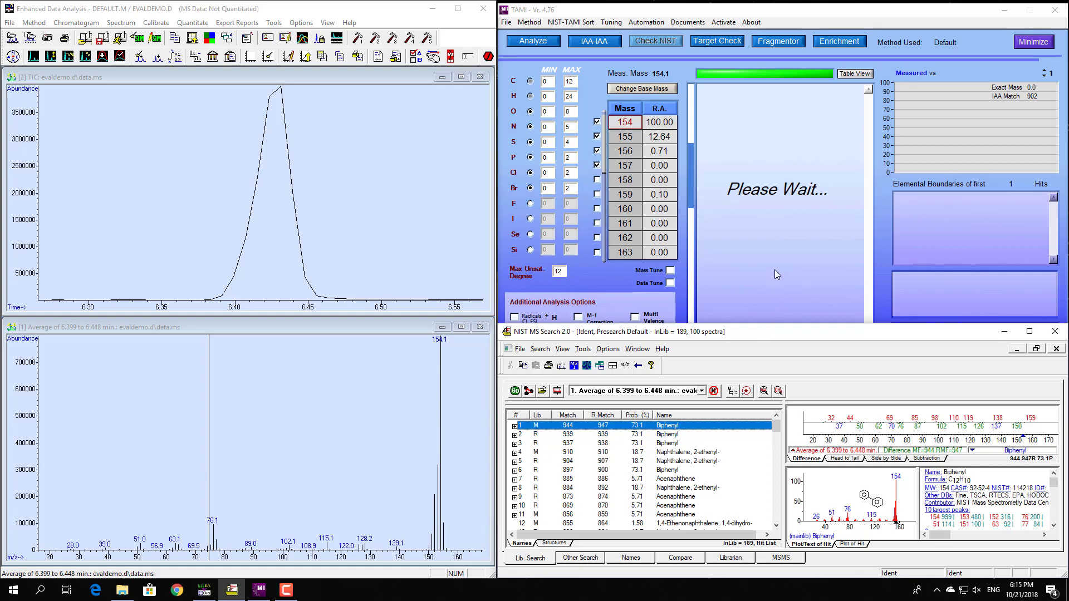
left_click_drag(847, 244, 844, 240)
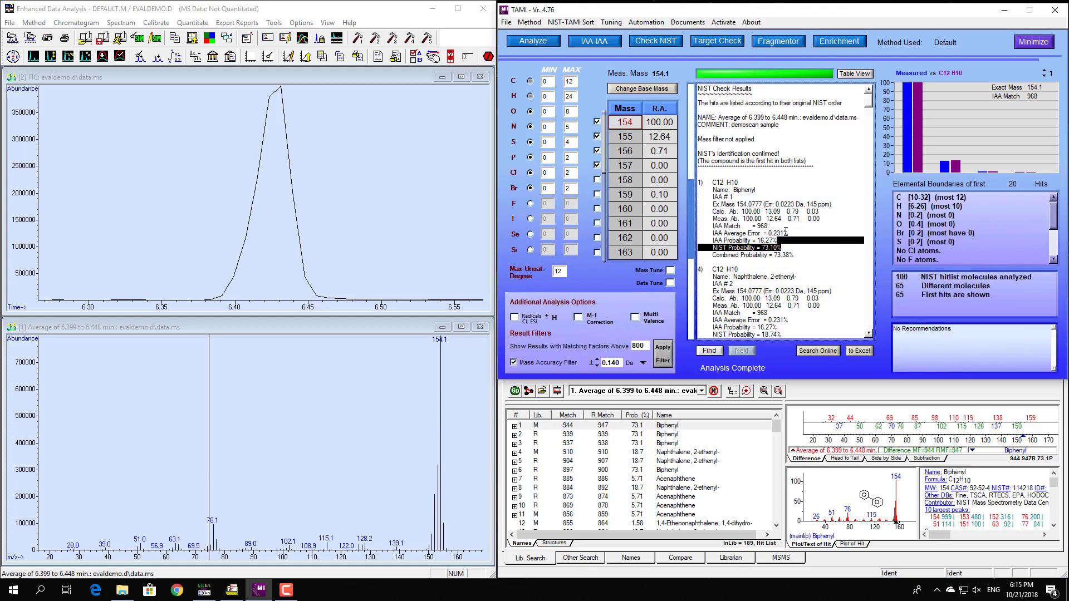
left_click(762, 172)
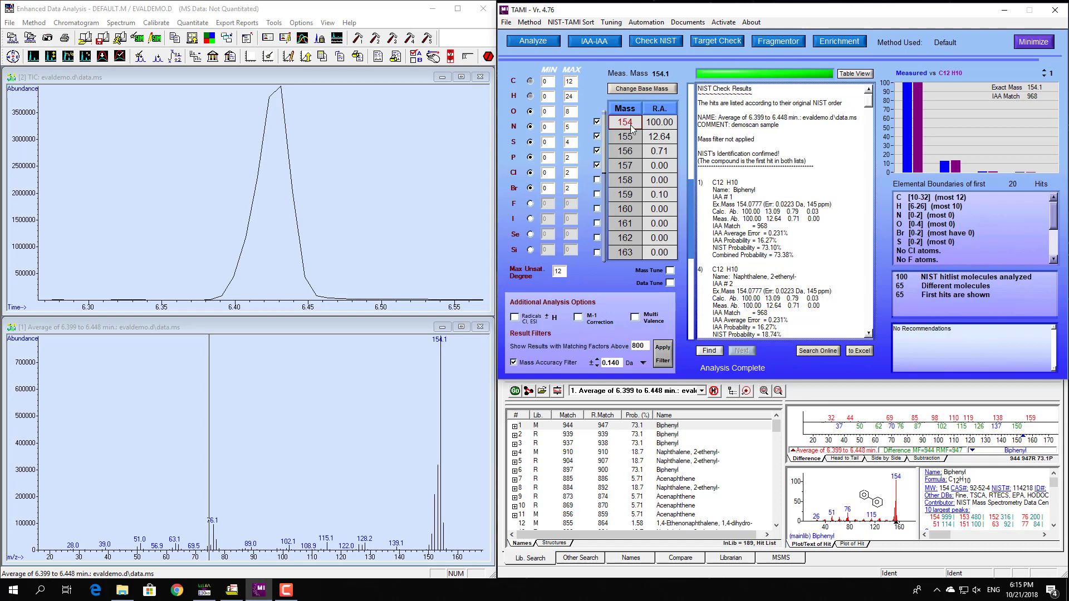
Step: Run TAMI's elemental formula analysis on the second peak with the mass accuracy filter and review the filter statistics and formula hits
left_click(527, 45)
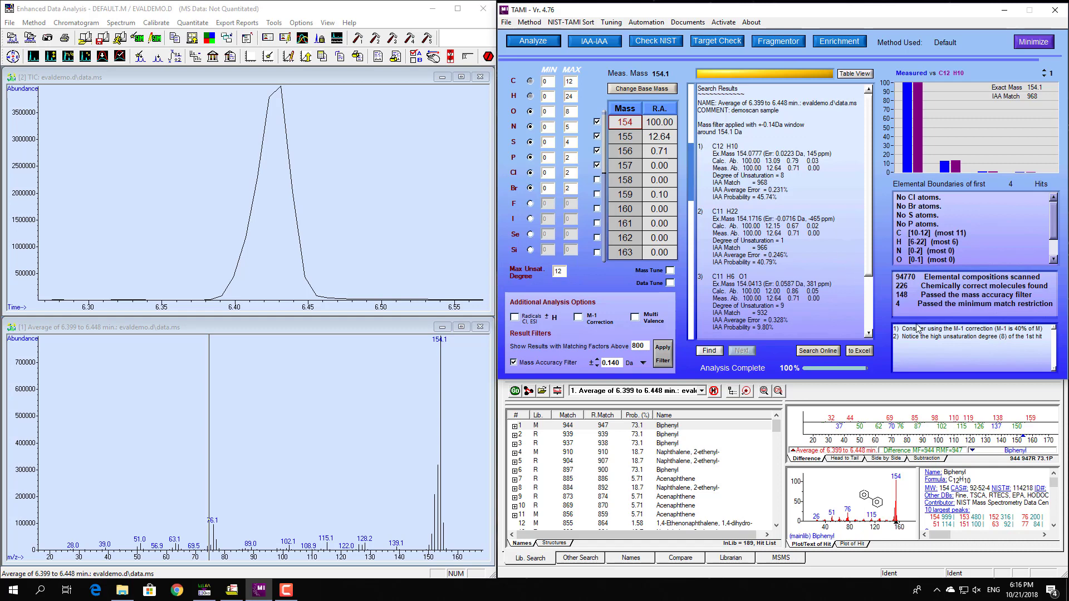
left_click(902, 303)
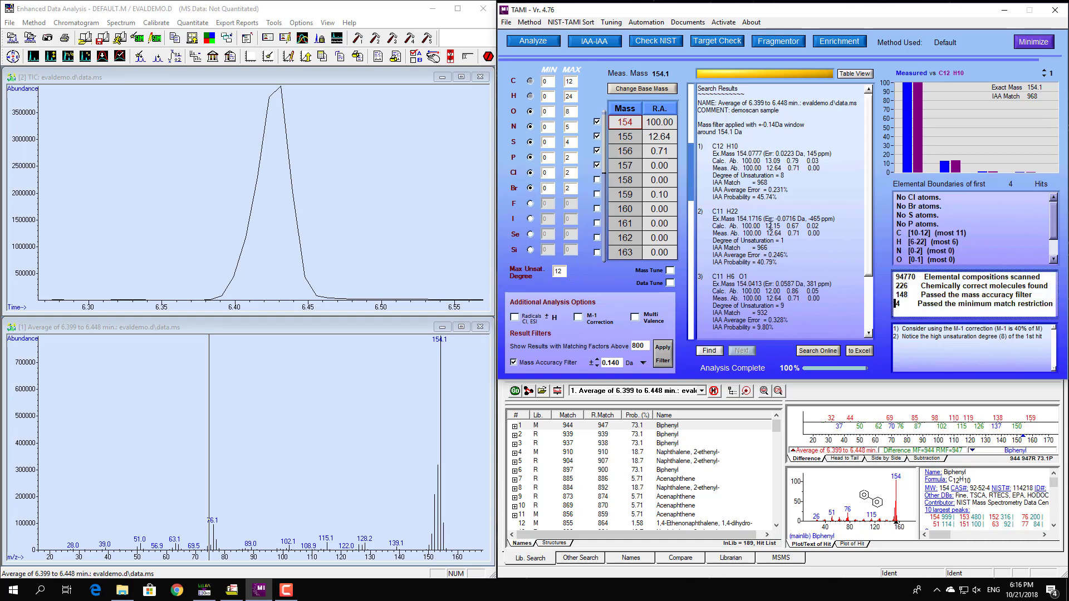
left_click(729, 148)
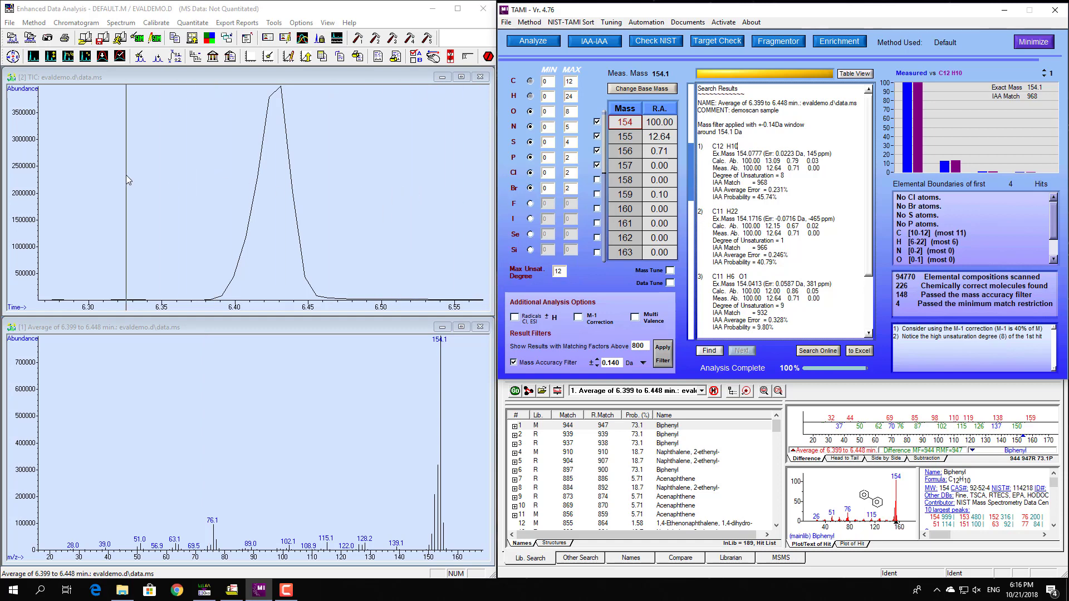
Step: Restore the full chromatogram view and load the data file Test Mix 7 with PFTBA Threshold =0.D
double_click(102, 197)
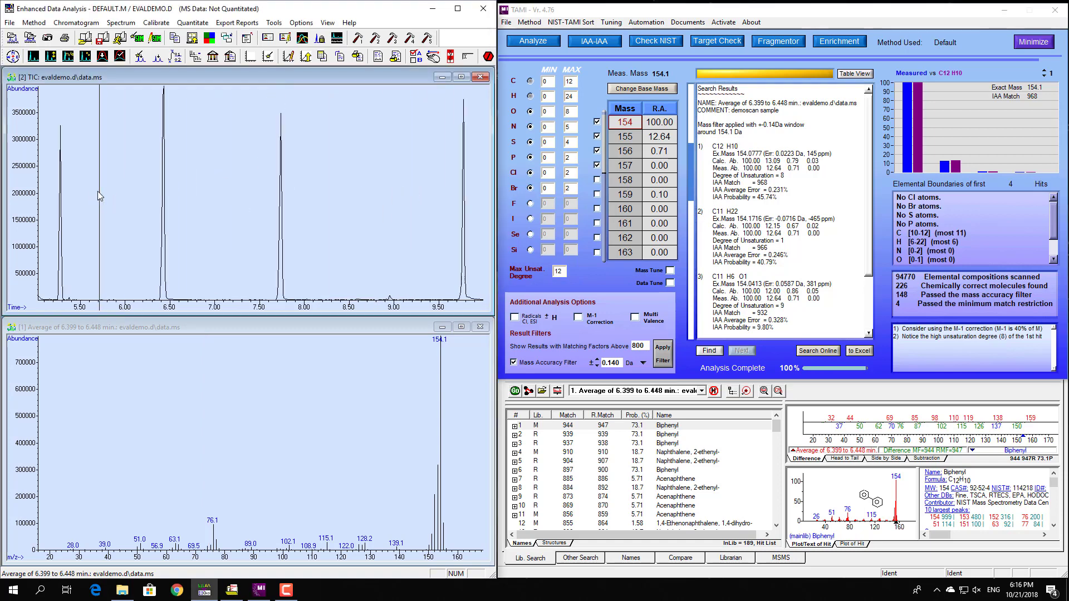
left_click(9, 22)
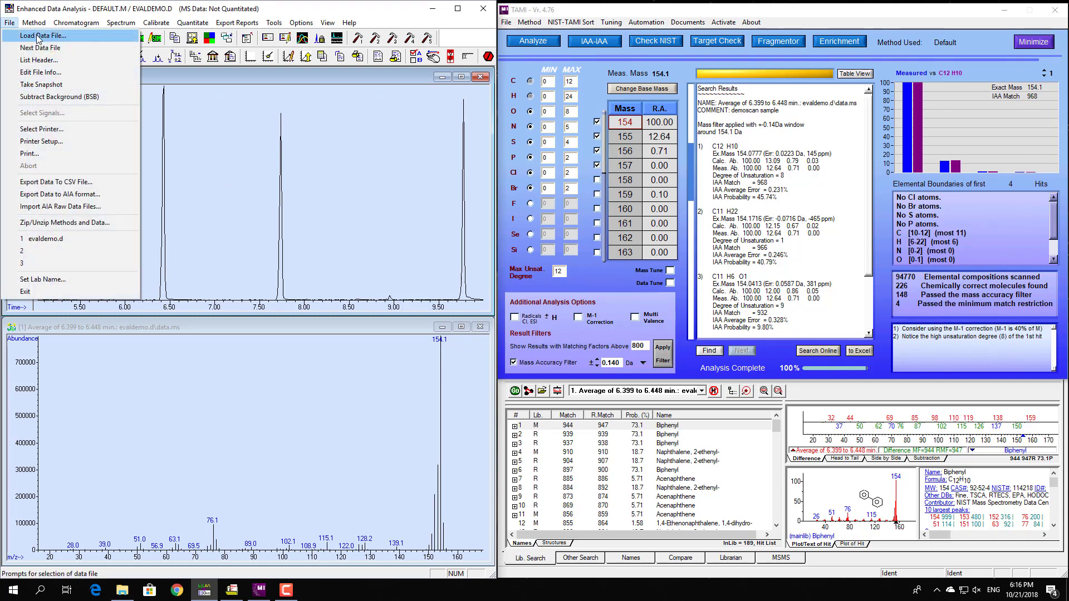
left_click(40, 36)
left_click(120, 261)
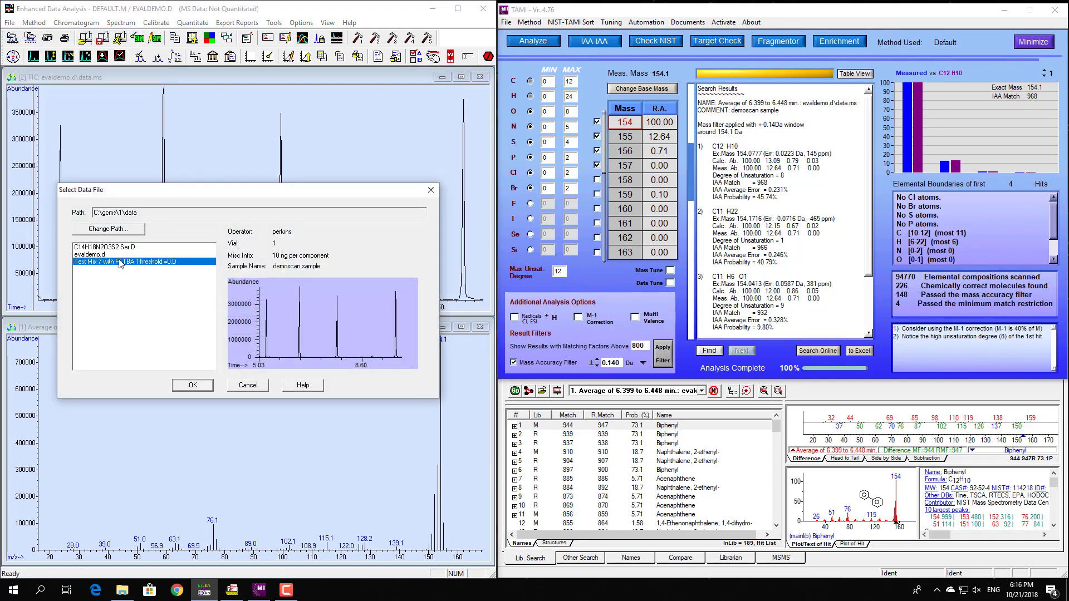
left_click(194, 385)
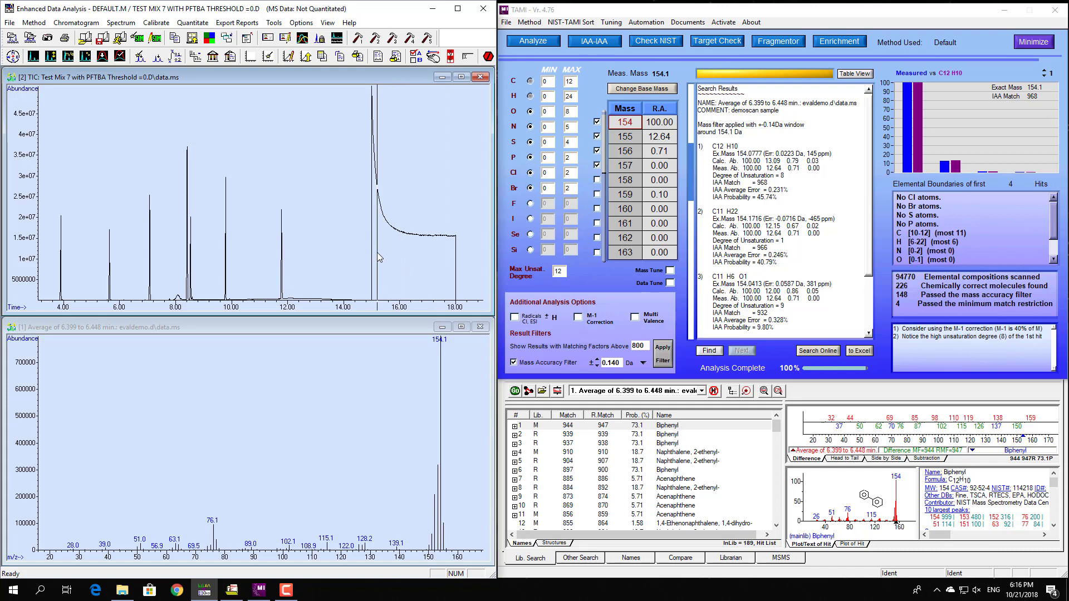
Step: Average the PFTBA signal after the last peak, from about 15.2 to 17.85 min, and send the spectrum to the NIST search
left_click_drag(376, 266, 451, 296)
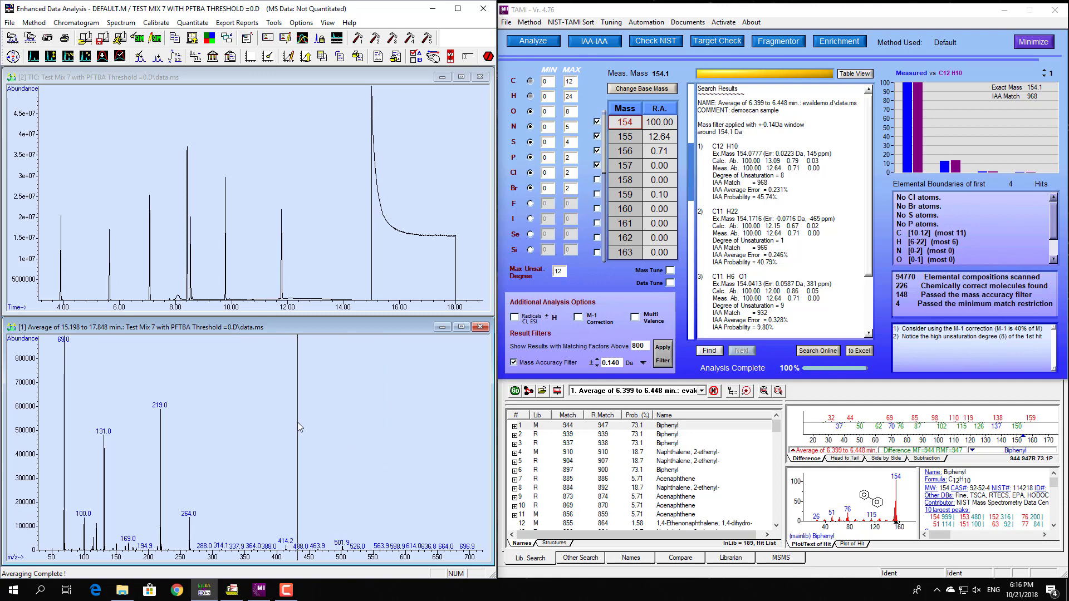
right_click(298, 422)
right_click(297, 422)
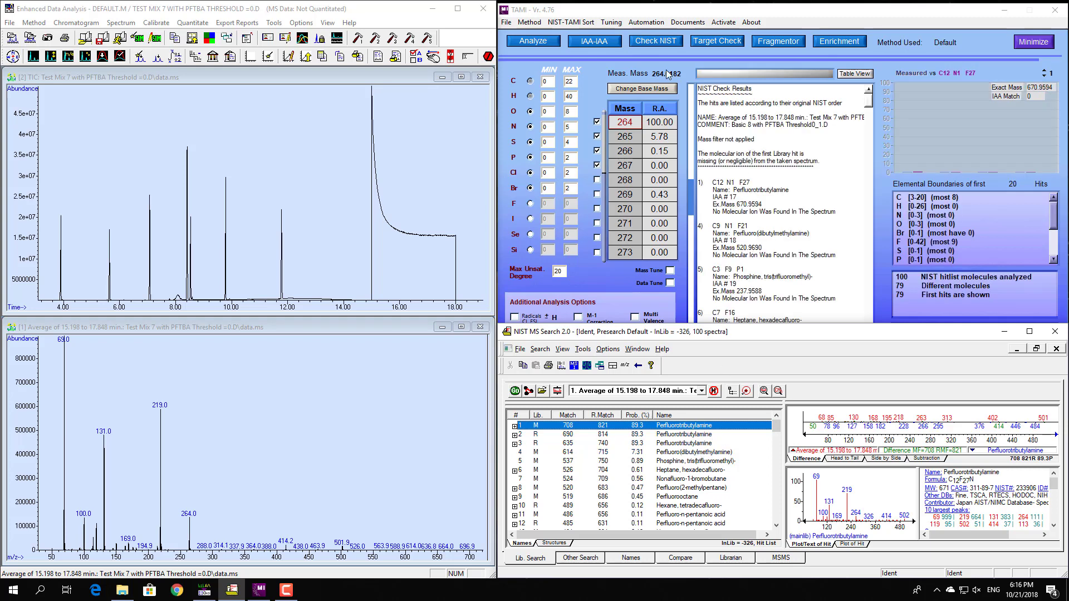
Step: Build a Mass Tune calibration with Quick-PFTBA, switch the table-based mass correction on and off, and close the calibration
left_click(611, 26)
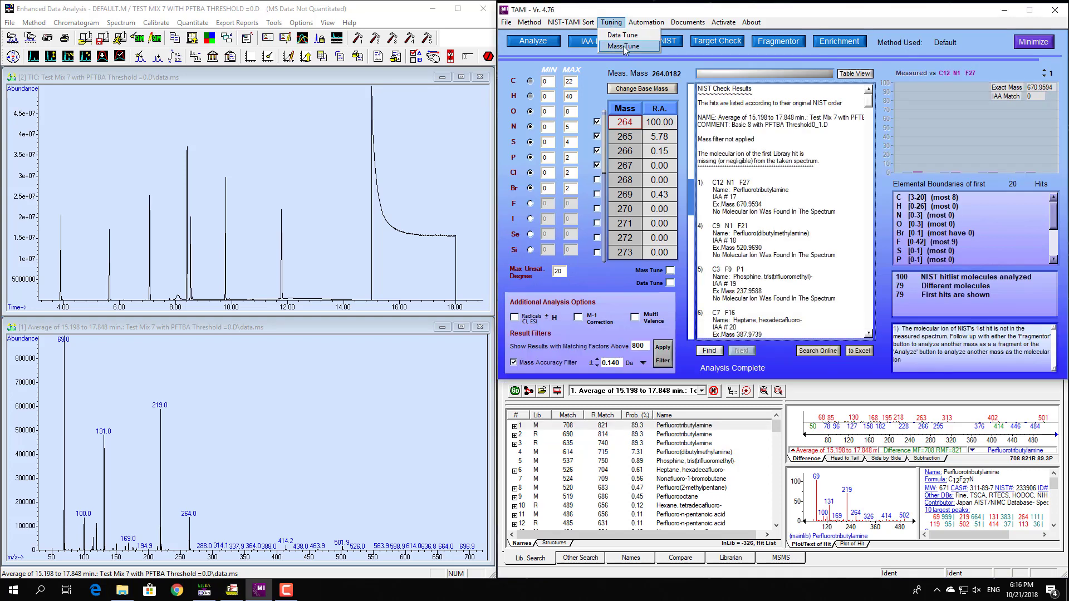
left_click(622, 47)
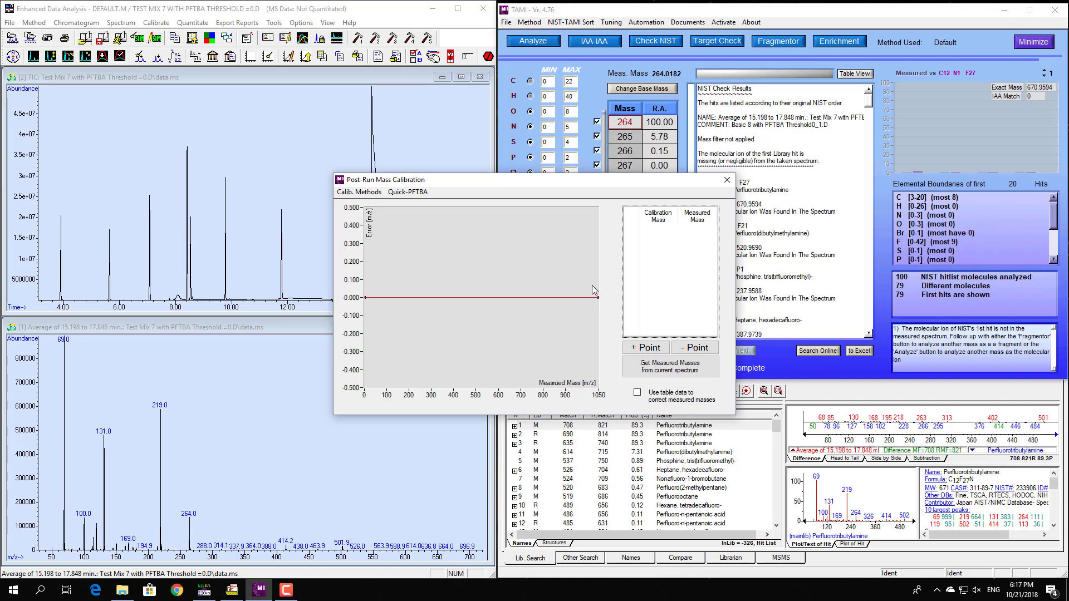
left_click(413, 193)
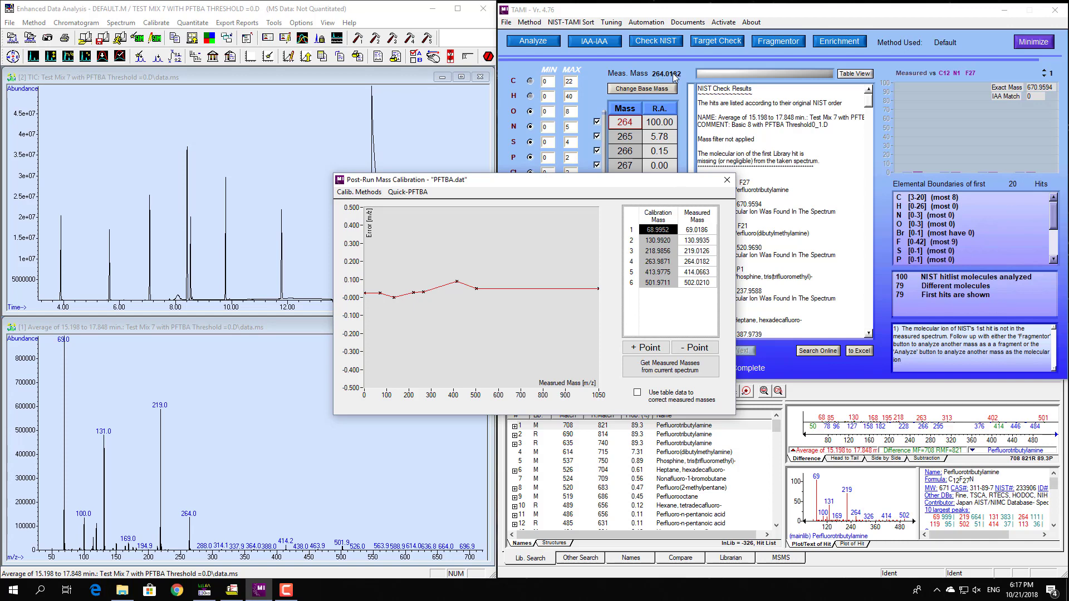
left_click(637, 394)
left_click(638, 394)
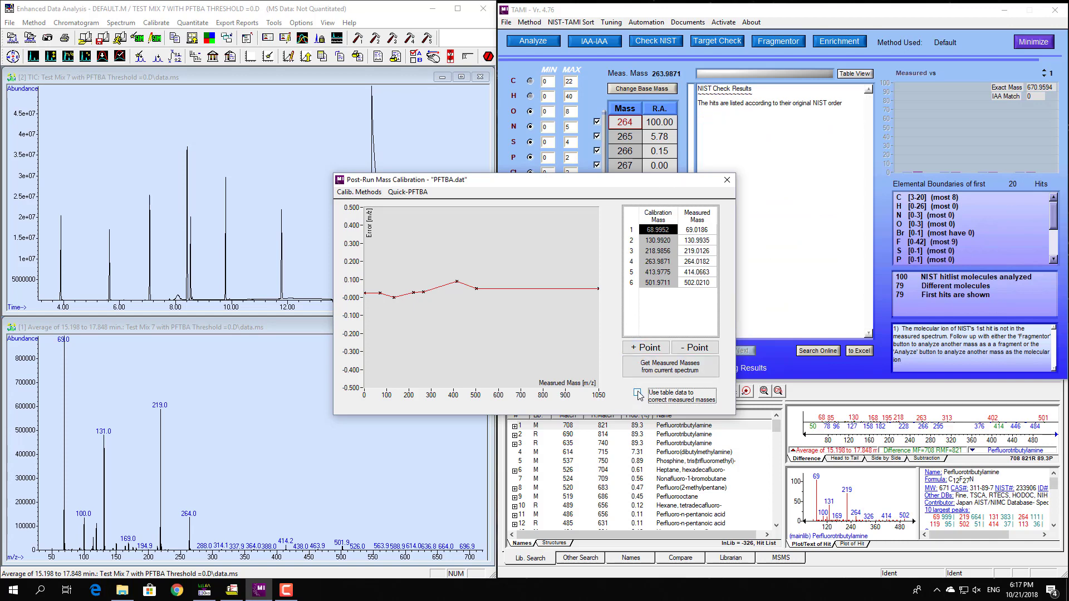
left_click(726, 180)
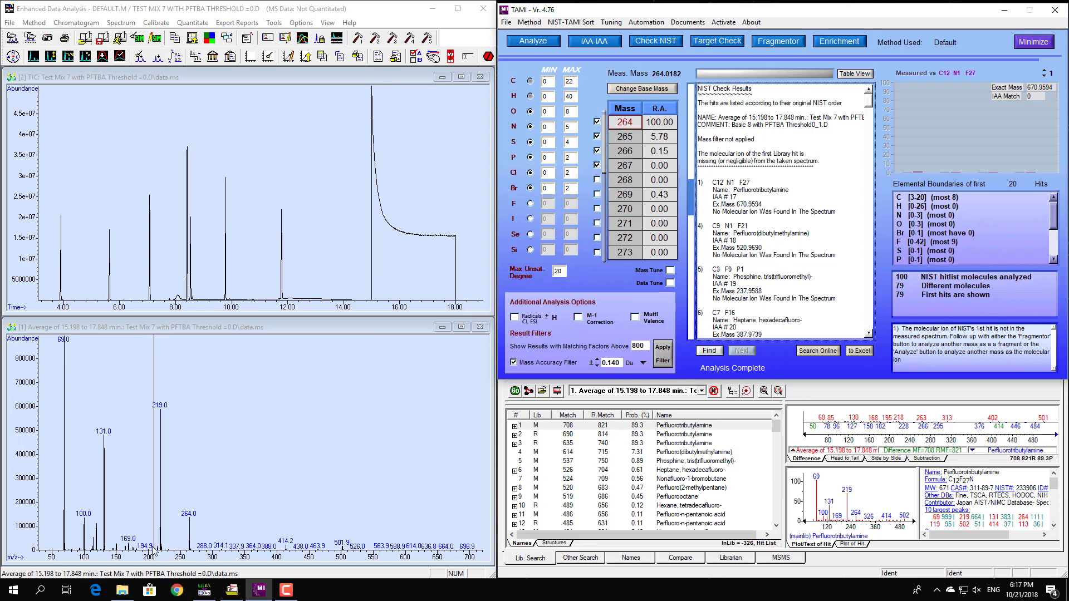
Step: Zoom the chromatogram to the peak pair near 8.4 to 8.5 min and average the second peak from about 8.51 to 8.54 min
left_click_drag(181, 308, 203, 138)
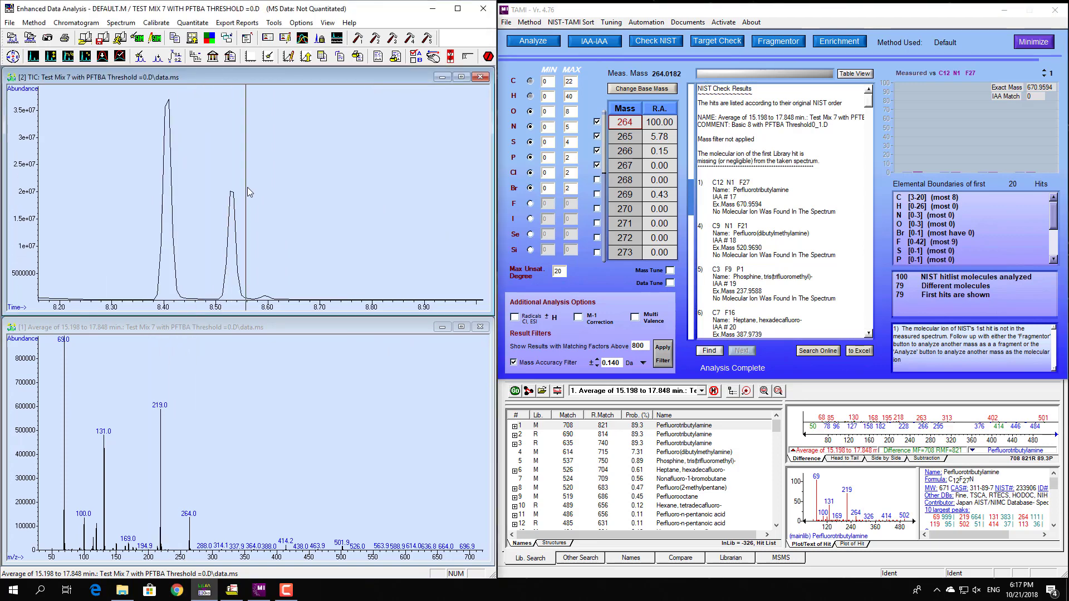
left_click_drag(223, 287, 243, 297)
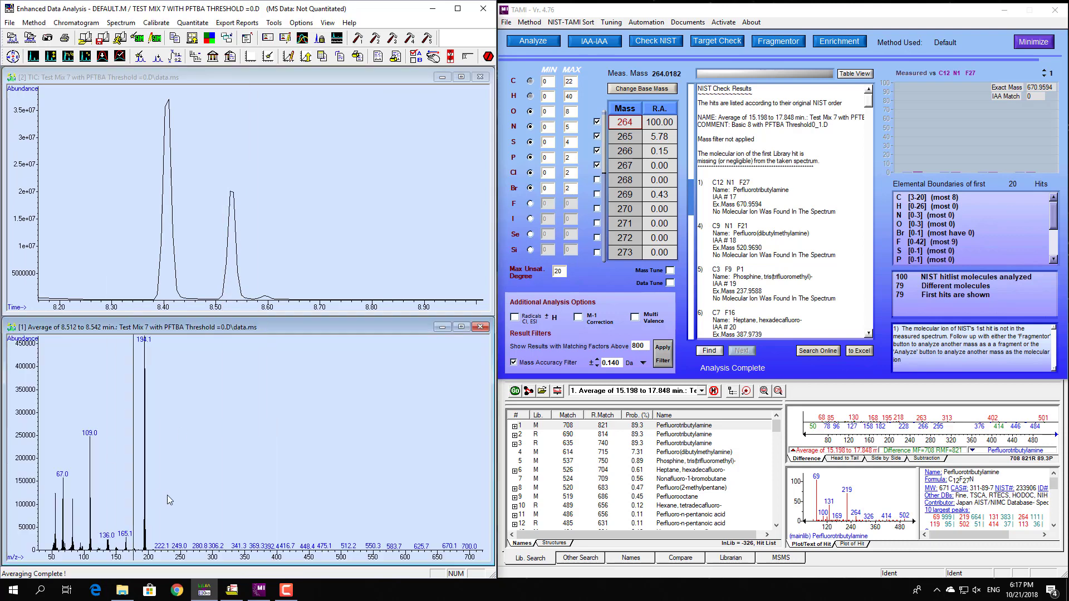
Step: Zoom the averaged spectrum to the ion cluster around m/z 194, about 191 to 198, and send it to the NIST search with TAMI checking
left_click_drag(135, 554, 180, 351)
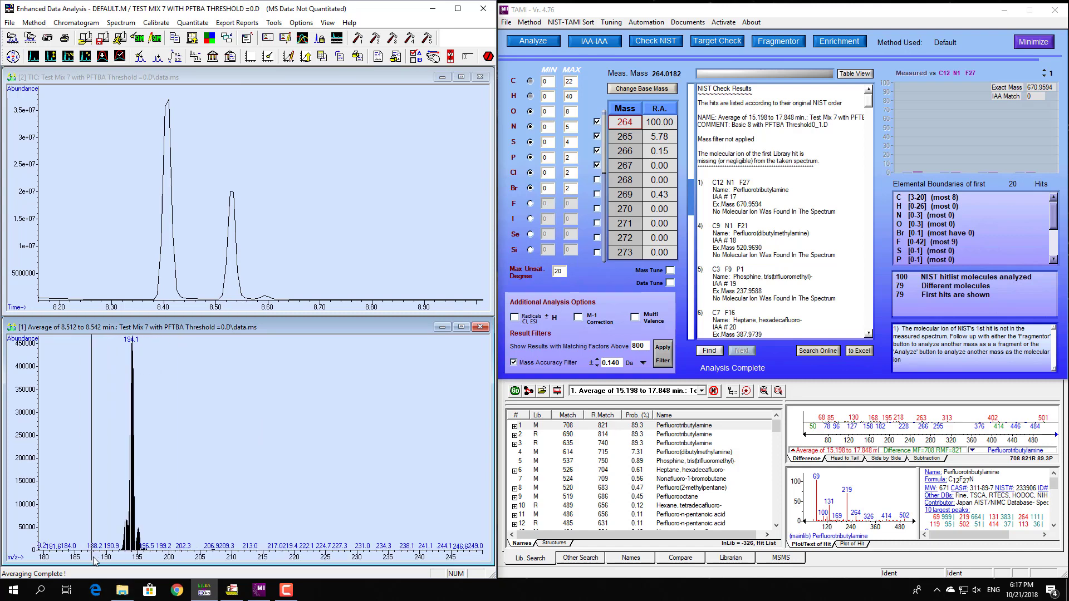
left_click_drag(94, 558, 207, 334)
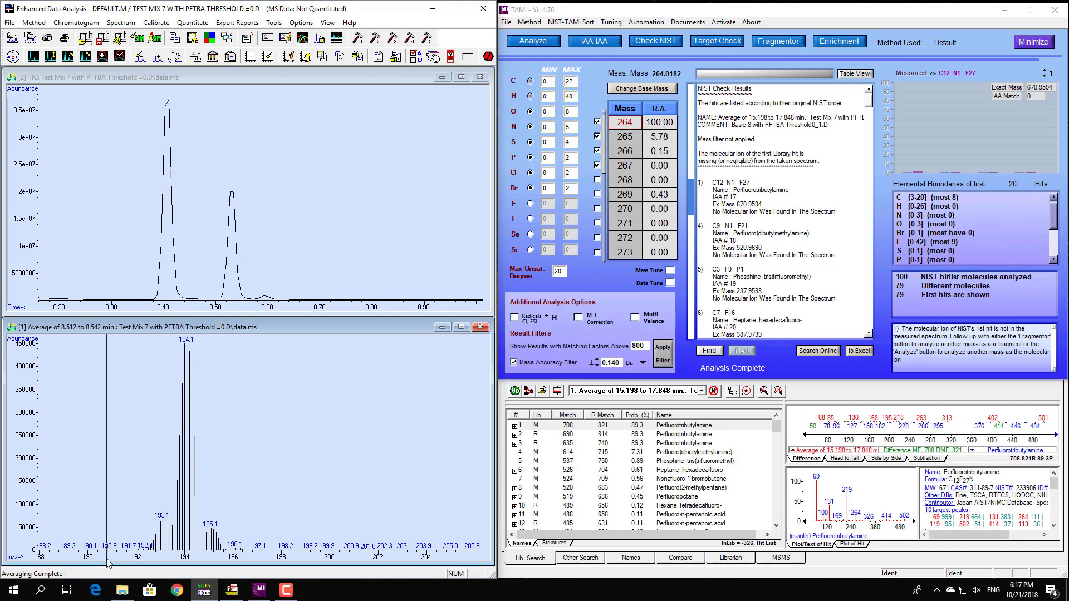
left_click_drag(106, 556, 293, 335)
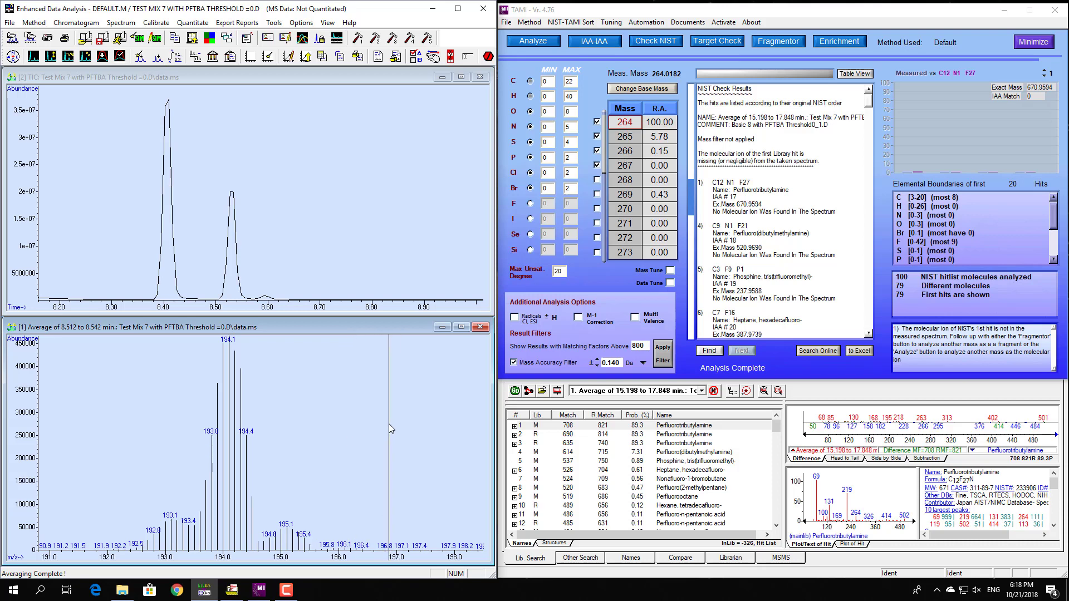
right_click(341, 428)
right_click(341, 428)
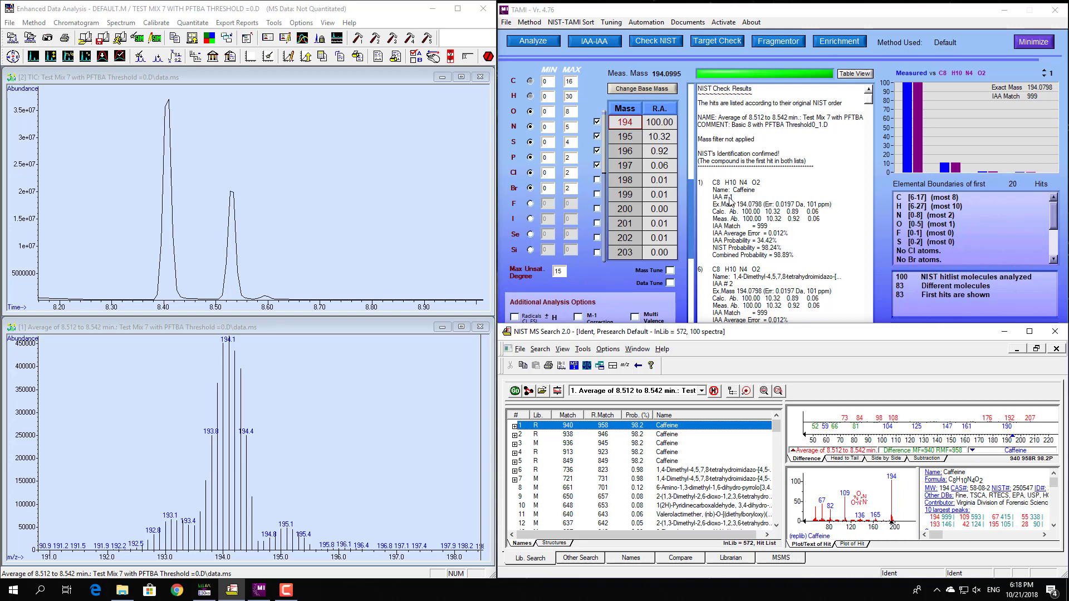
left_click(856, 245)
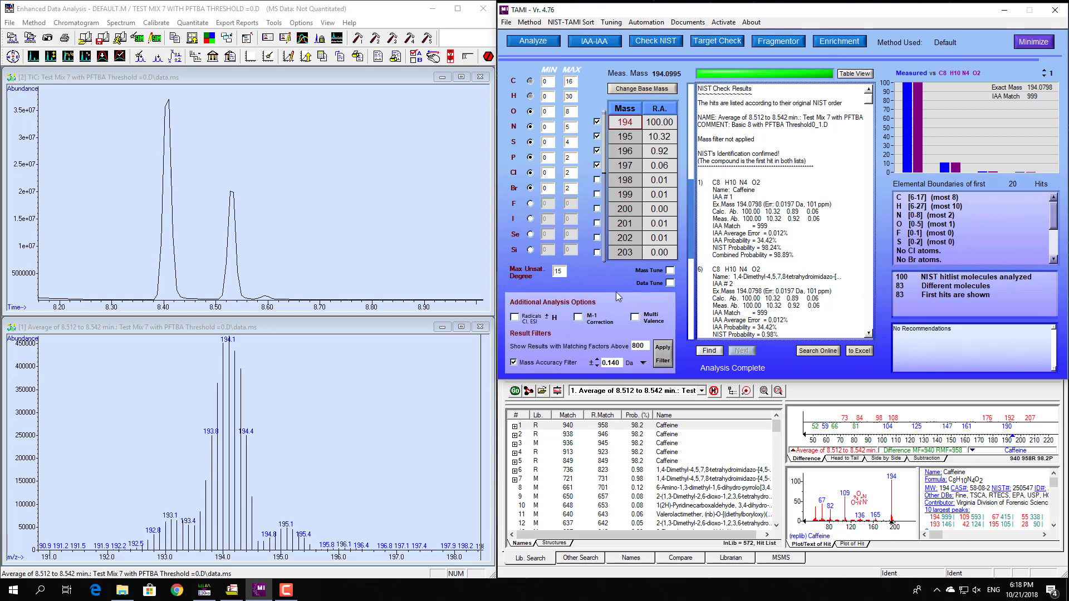
Step: Enable Mass Tune, set the TAMI mass accuracy filter to 100 ppm, and analyze the 194 ion for matching elemental formulas
left_click(671, 271)
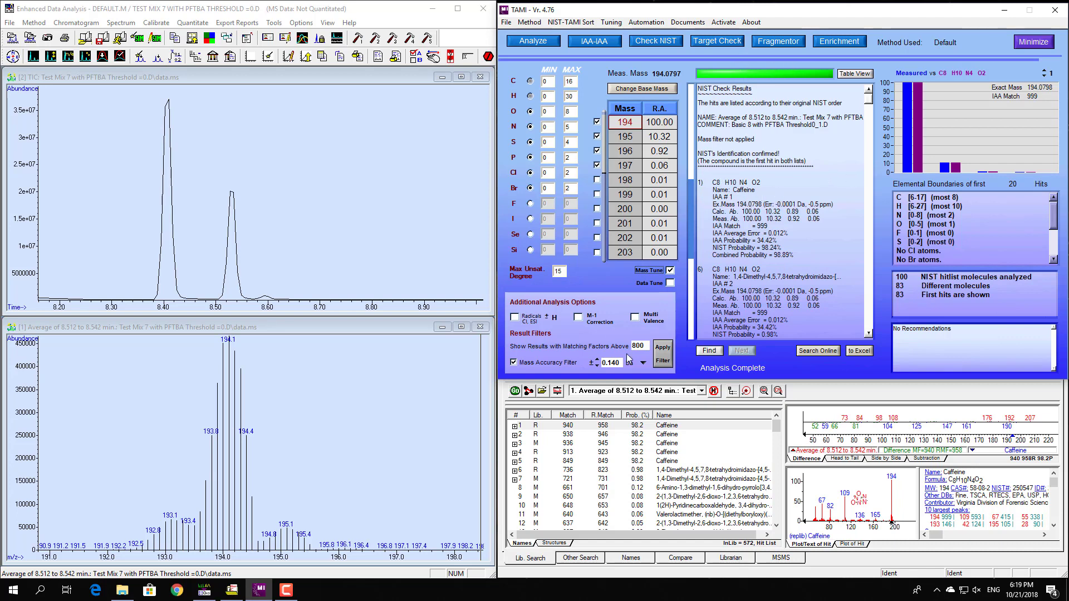
left_click(643, 362)
left_click(640, 385)
double_click(617, 361)
type("1")
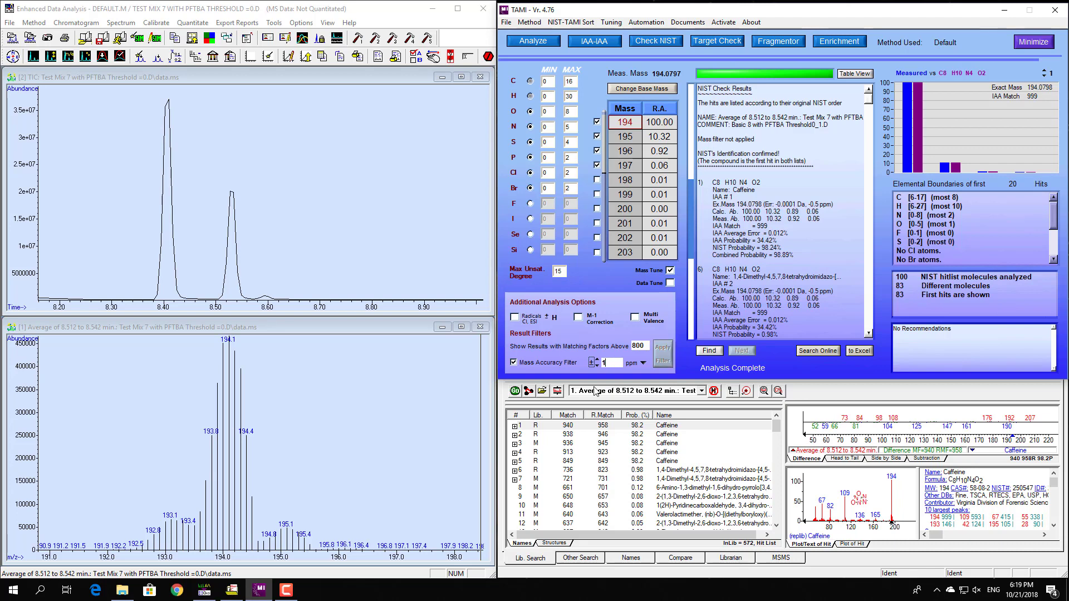
type("00")
left_click(533, 42)
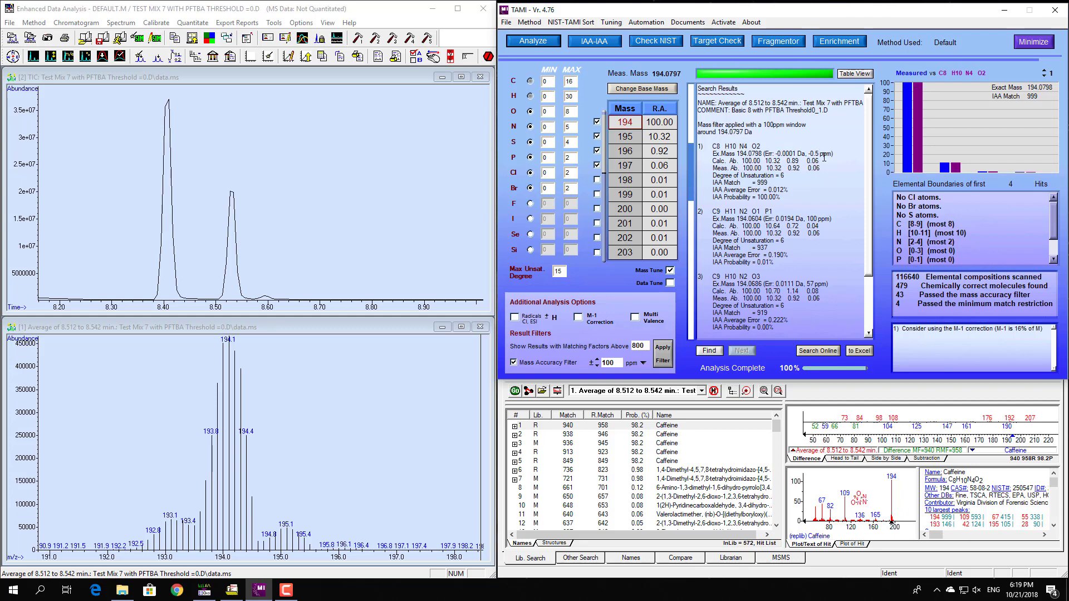
left_click(898, 304)
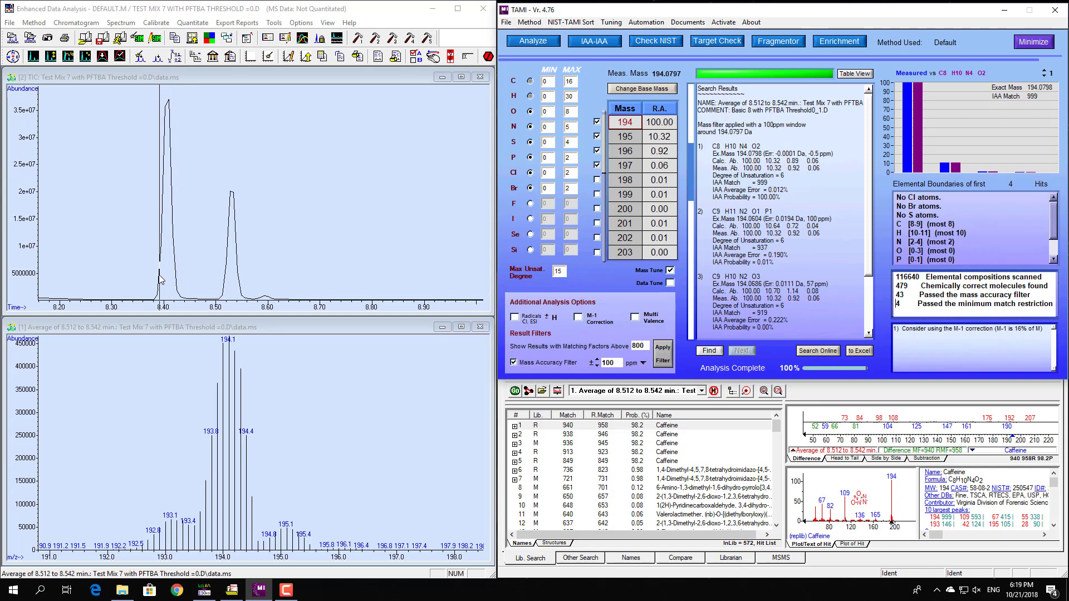
Step: Average the first peak from about 8.39 to 8.43 min, check it against NIST, and analyze its 178 ion in TAMI
left_click_drag(158, 275, 175, 294)
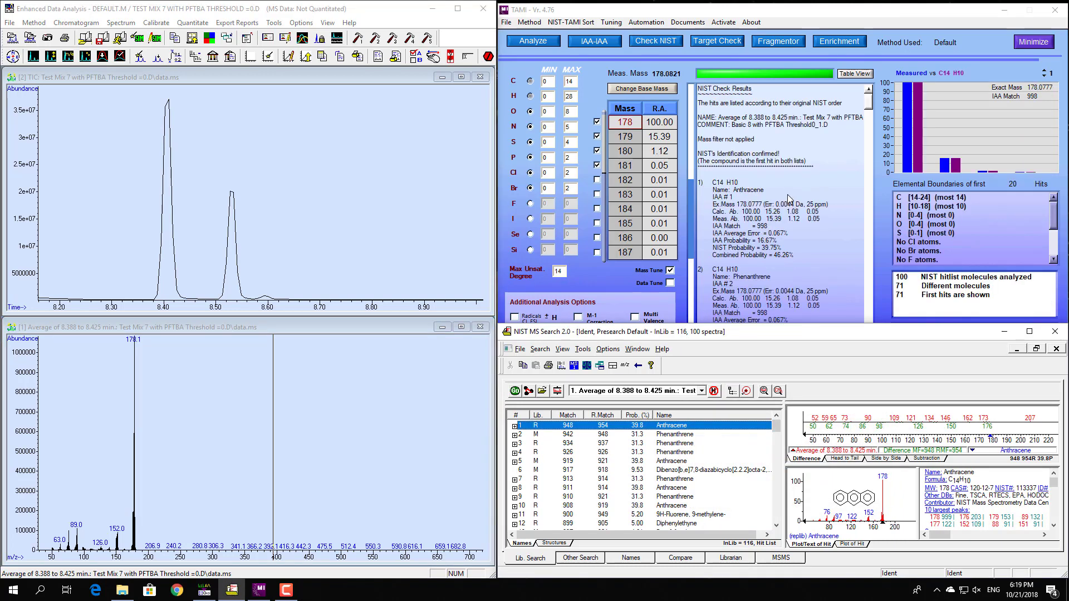
left_click(743, 207)
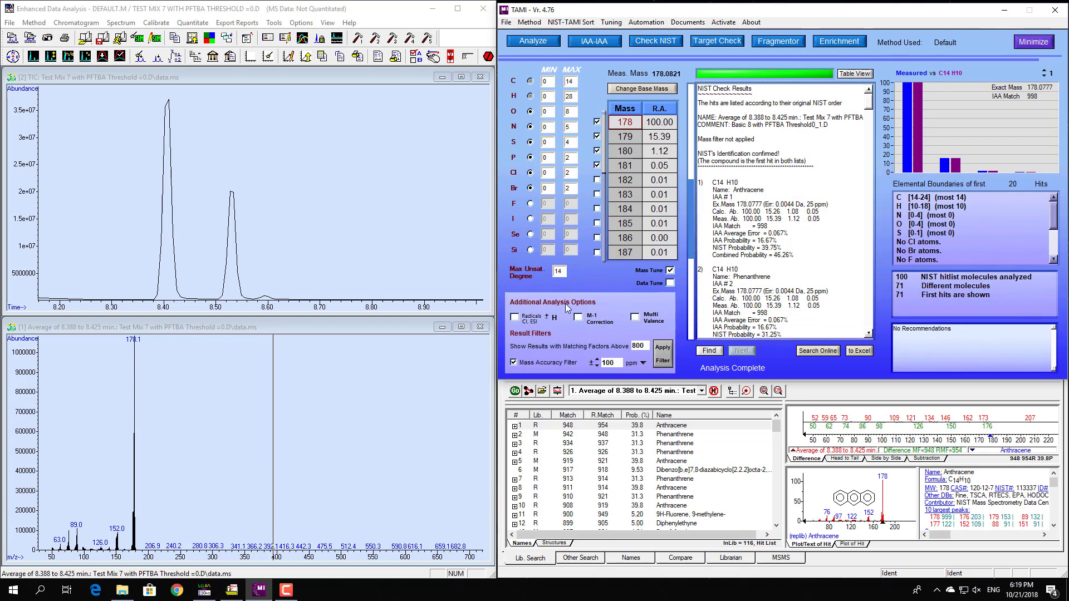
left_click(528, 41)
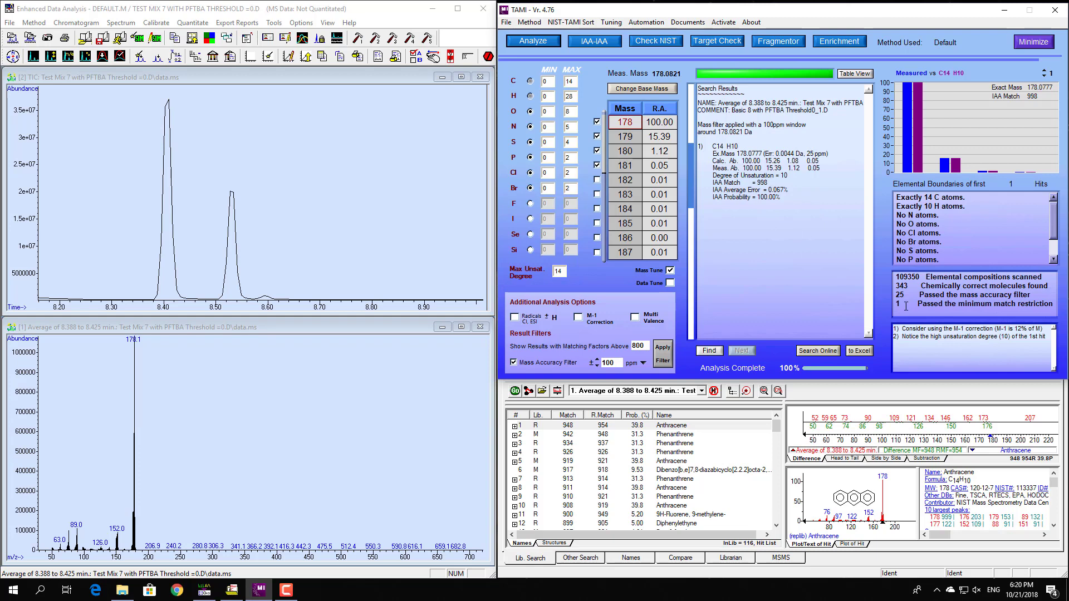
Step: Zoom to the chromatogram peak near 11.78 min, average it from about 11.76 to 11.80 min, and send the spectrum to the NIST search
double_click(326, 195)
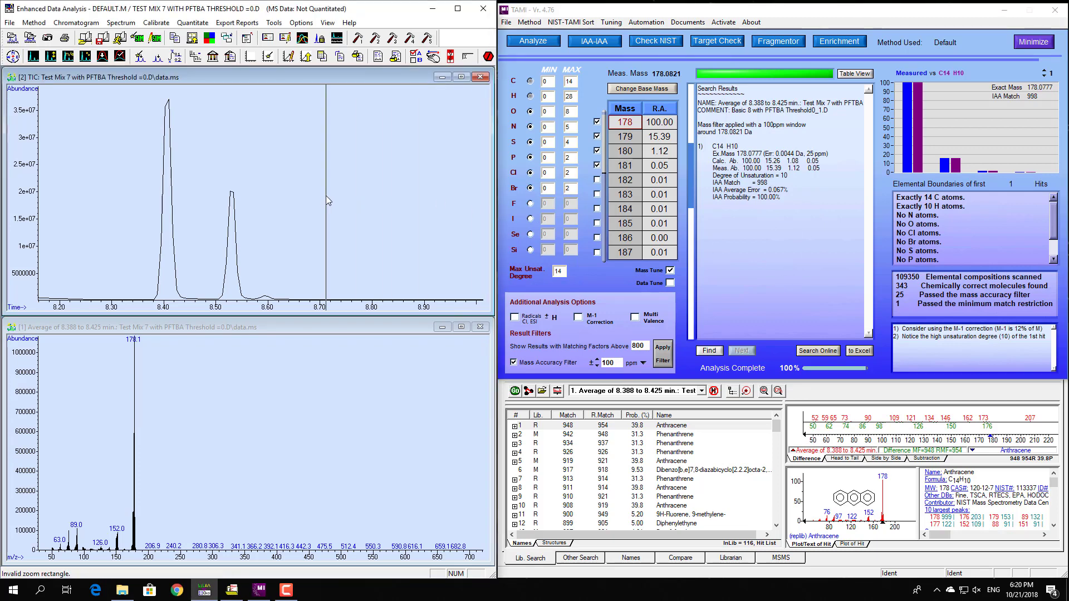
left_click_drag(269, 309, 286, 220)
left_click_drag(264, 306, 410, 90)
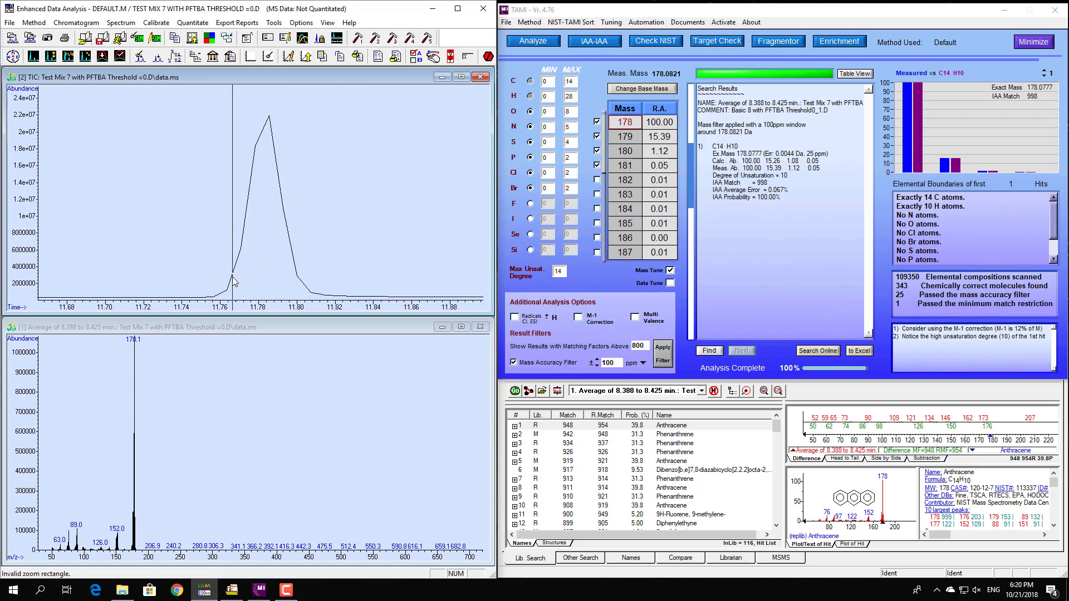
left_click_drag(231, 277, 303, 297)
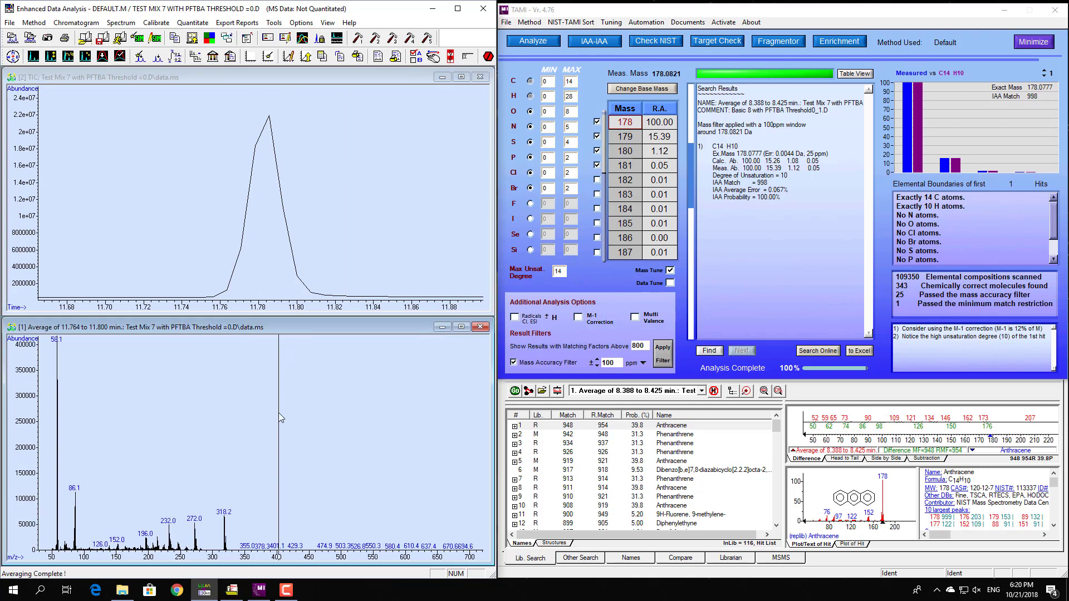
right_click(325, 427)
right_click(325, 427)
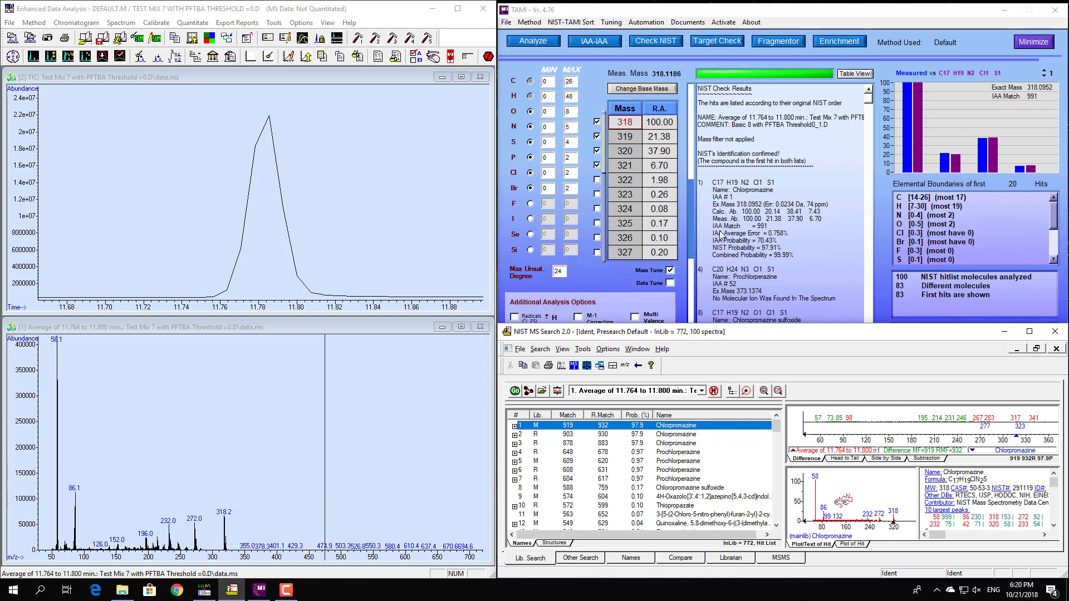
left_click(844, 233)
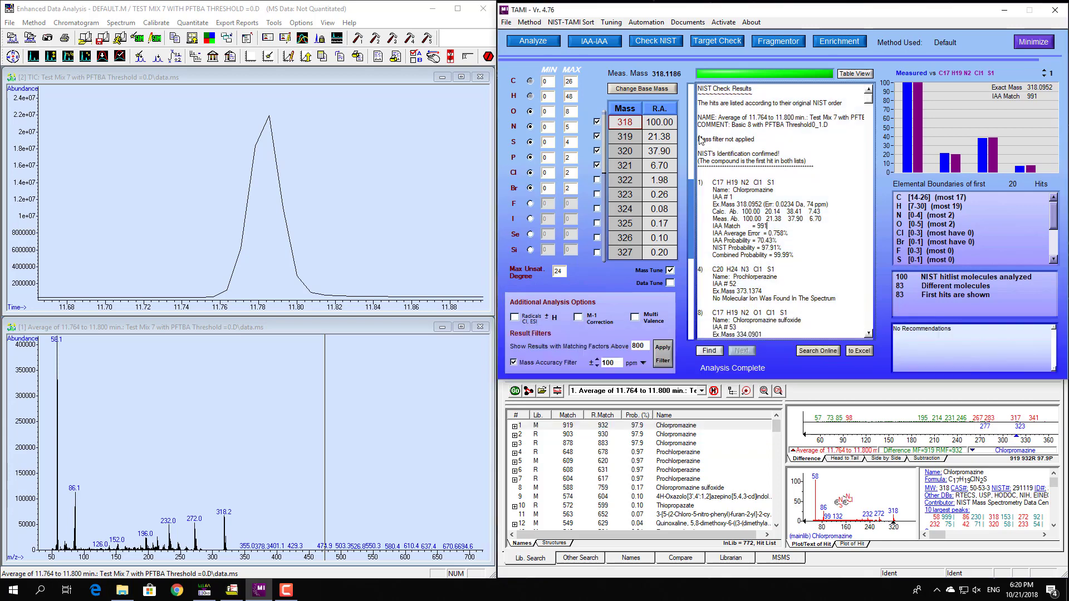
Step: Analyze the 318 ion for elemental formulas within the 100 ppm window and highlight the first hit's formula
left_click(535, 42)
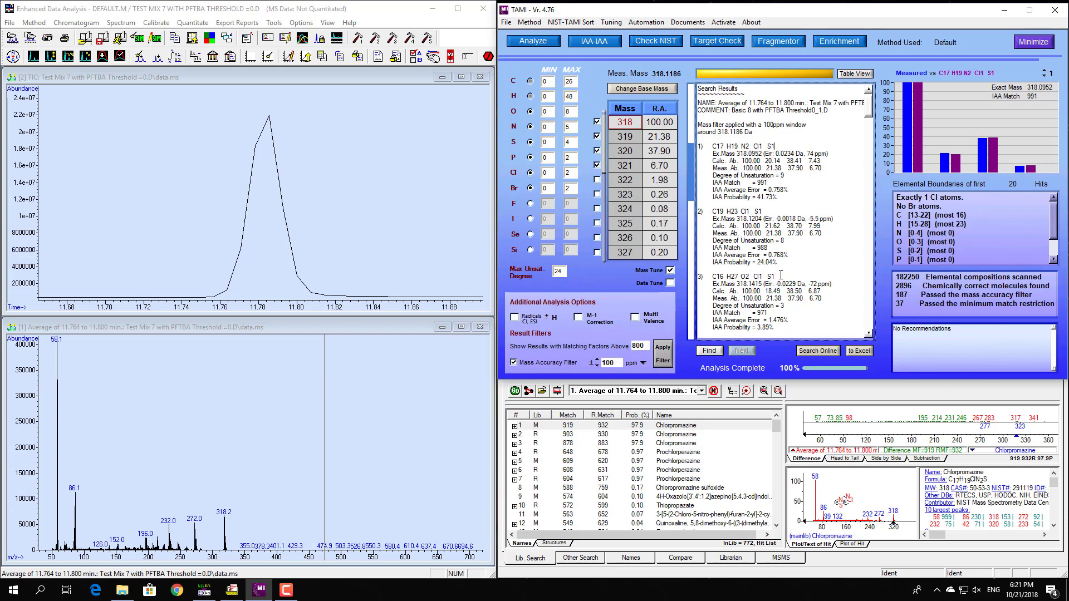
left_click_drag(869, 116, 861, 81)
left_click_drag(714, 145, 792, 145)
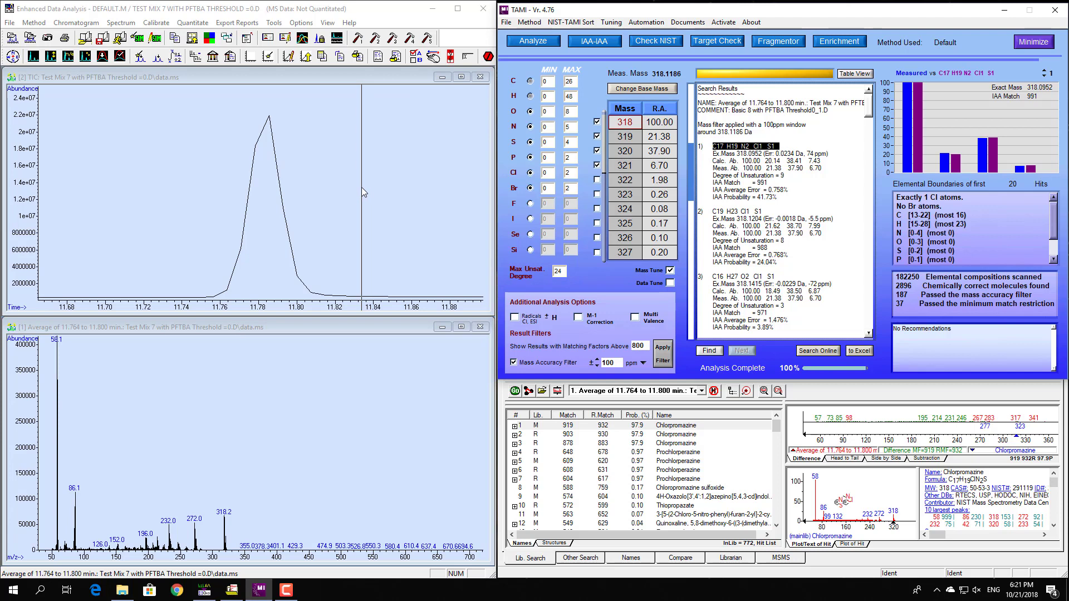
Step: Restore the full chromatogram view and load the data file C14H18N2O3S2 Ser.D
double_click(362, 187)
double_click(280, 198)
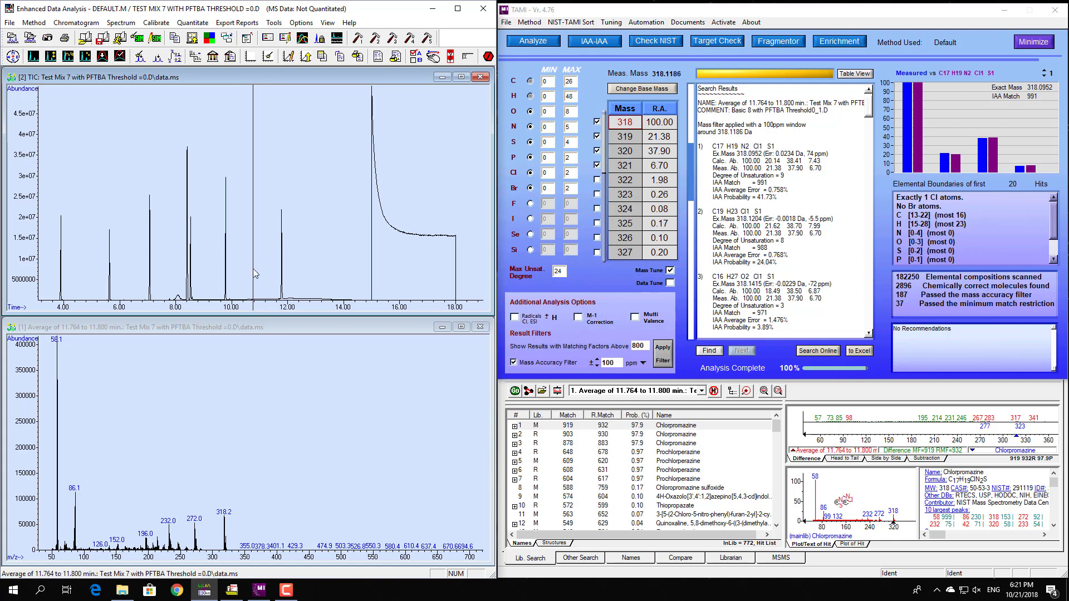
left_click(10, 23)
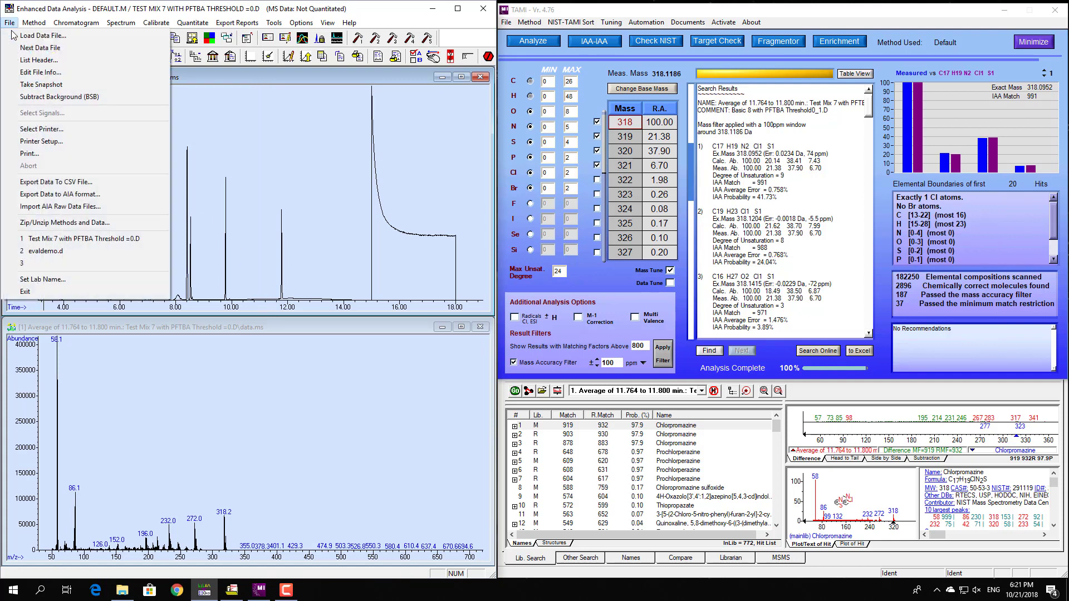
left_click(34, 35)
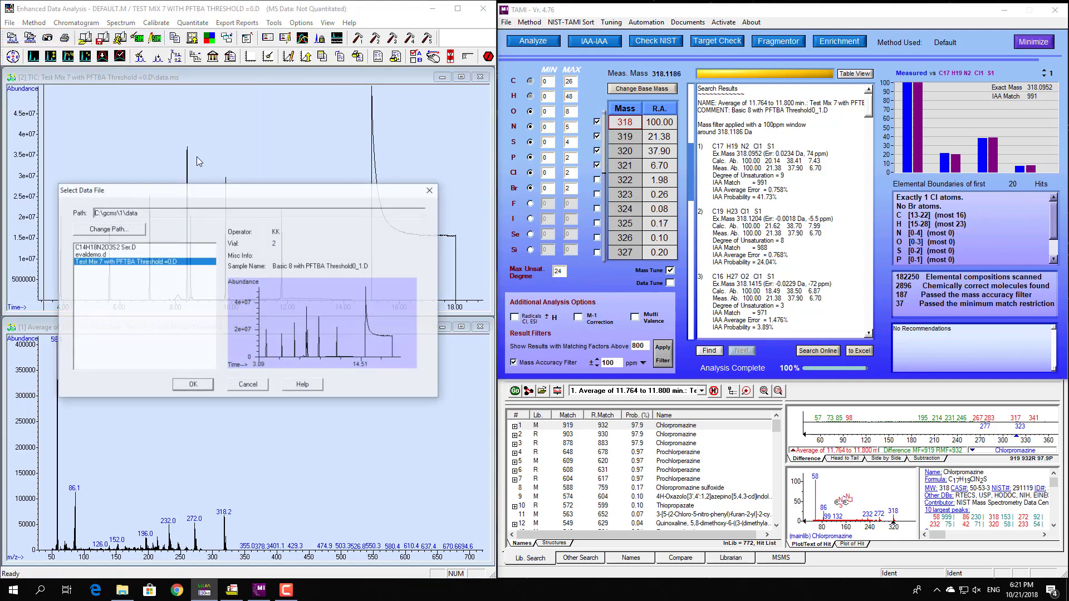
left_click(114, 248)
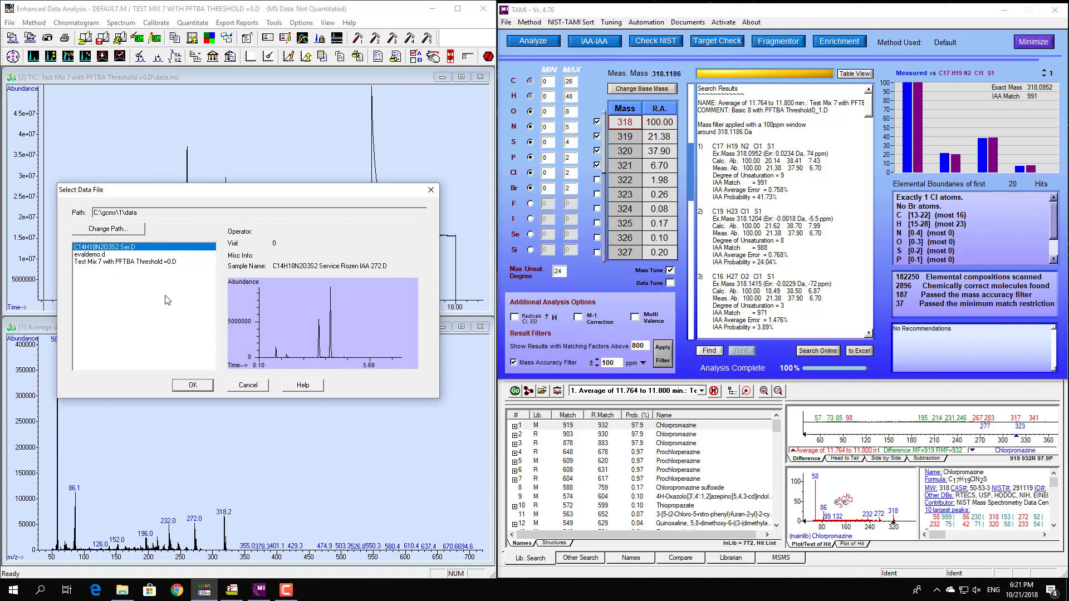
left_click(193, 385)
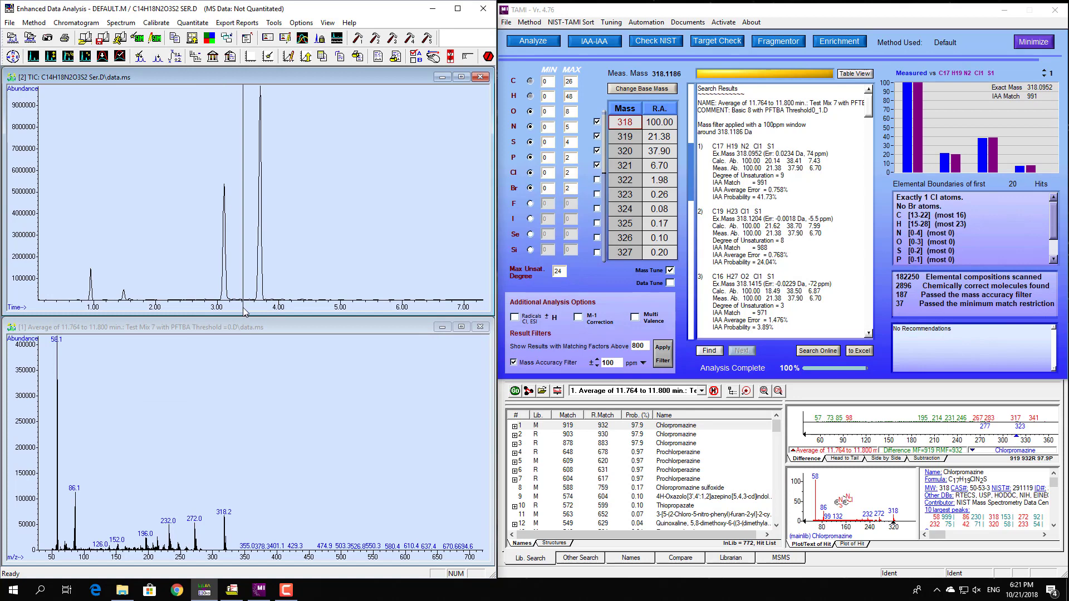
Step: Zoom to the tallest peak near 3.70 min, average it from about 3.65 to 3.73 min, and send the spectrum to the NIST search
left_click_drag(242, 108, 279, 107)
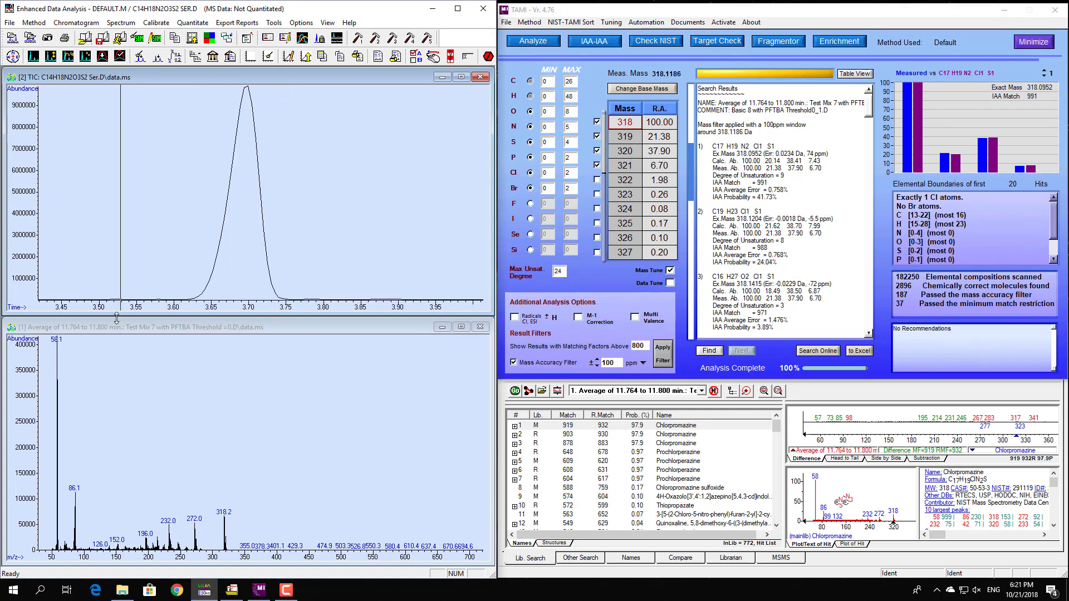
left_click_drag(127, 313, 350, 87)
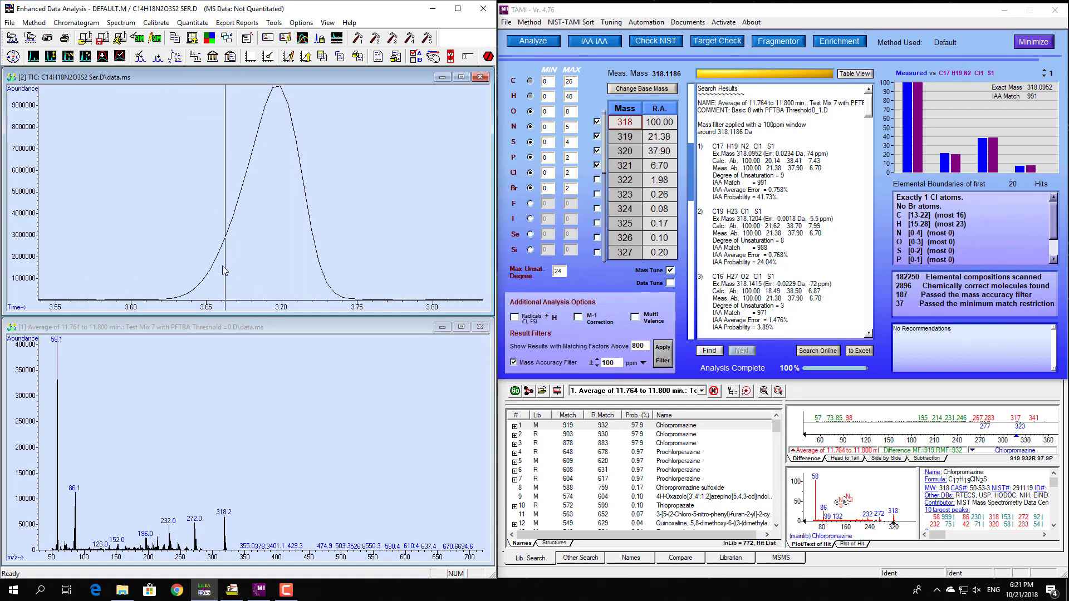
left_click_drag(210, 274, 316, 308)
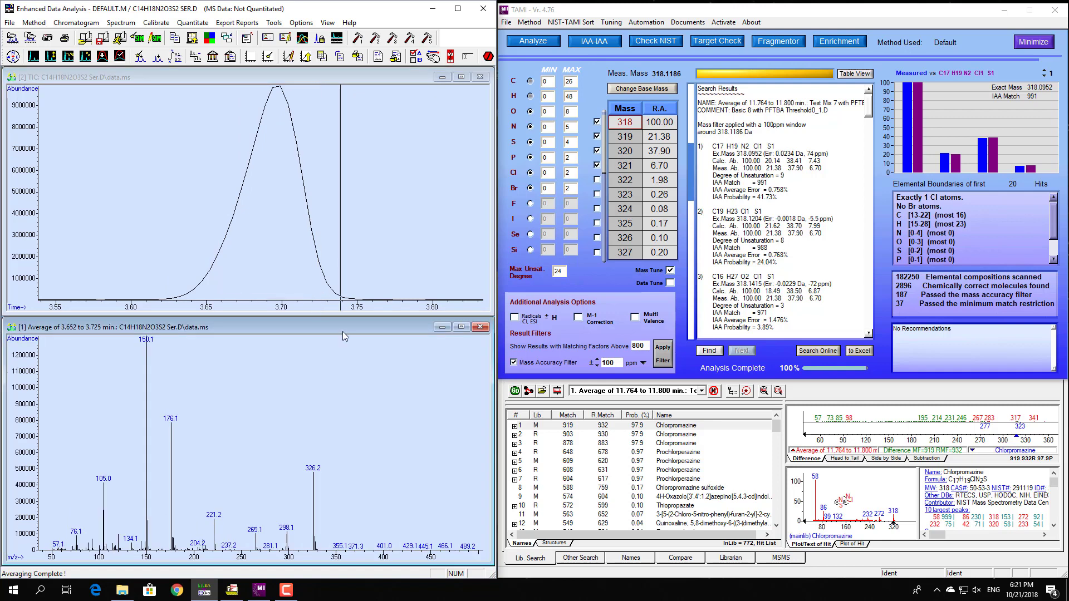
double_click(228, 411)
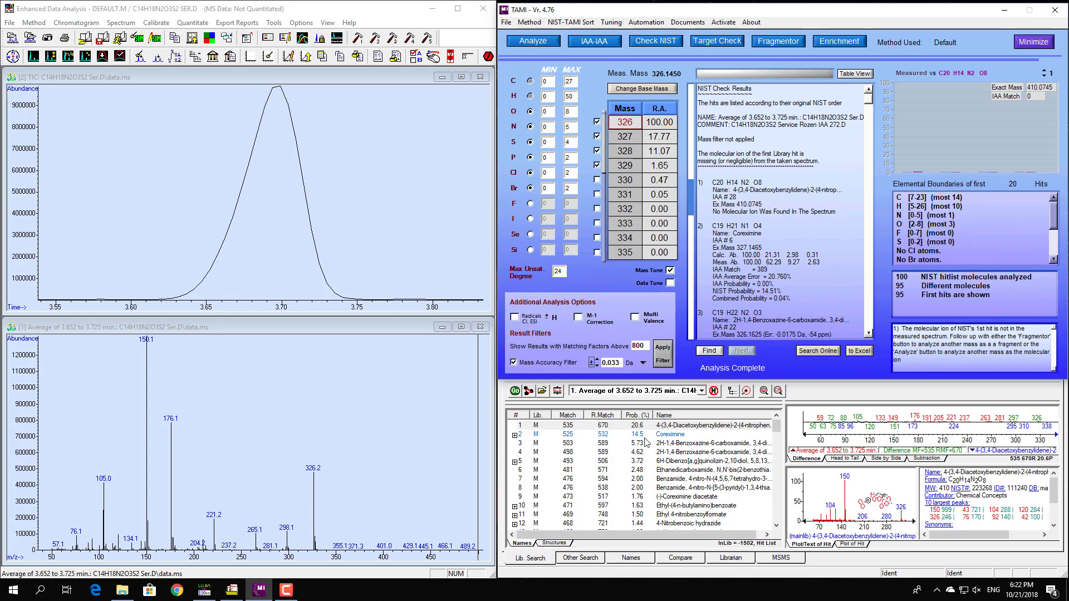
Step: Set the mass accuracy filter to 0.14 Da, disable Mass Tune, and analyze the 326 ion for matching elemental formulas
left_click(633, 365)
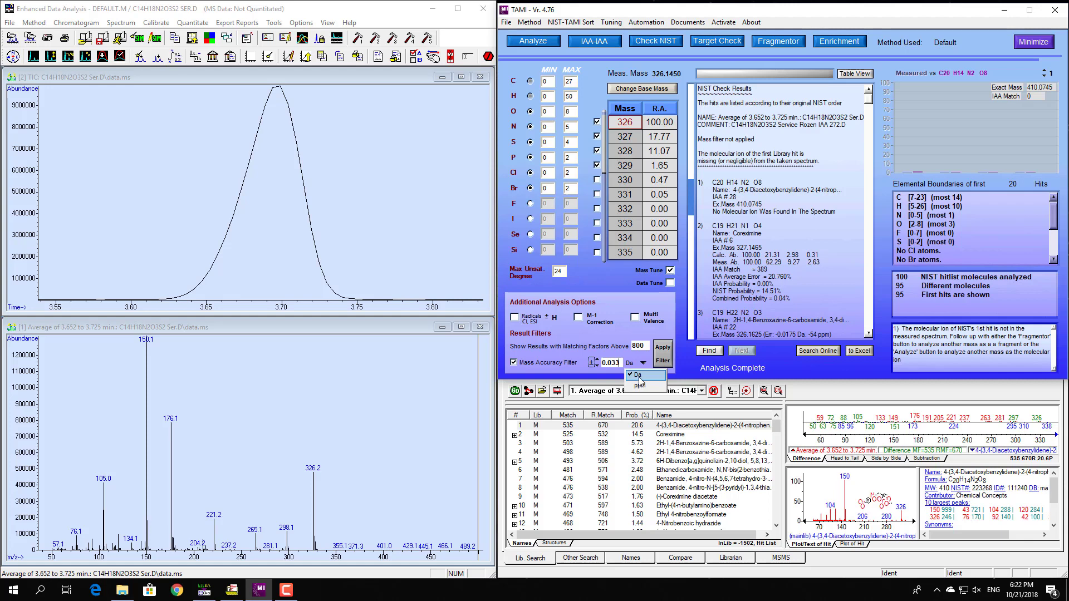
left_click(638, 377)
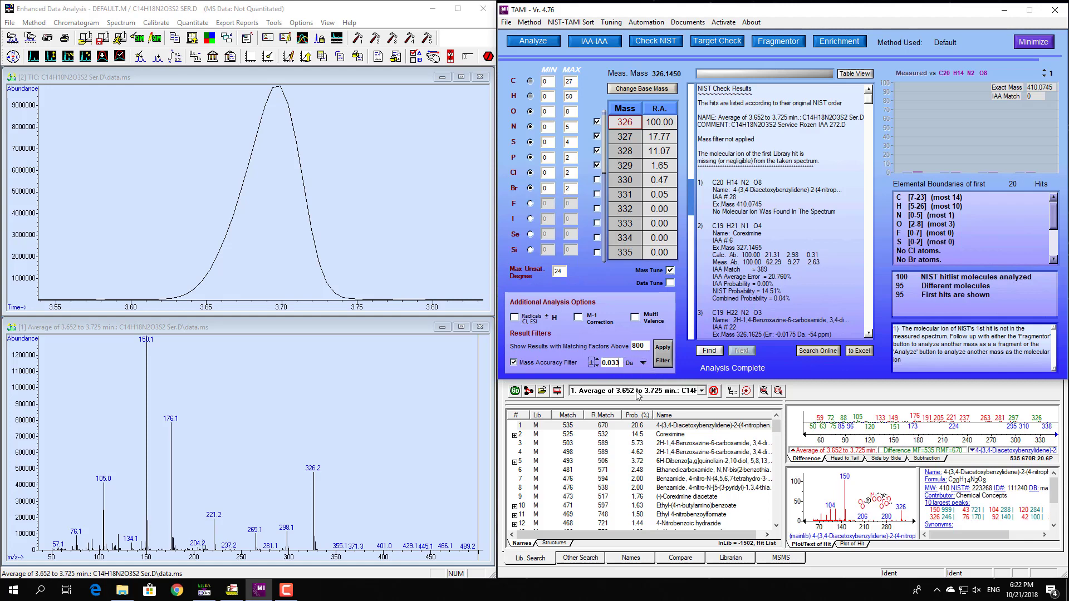
key("BackSpace")
key("BackSpace")
type("14")
left_click(671, 270)
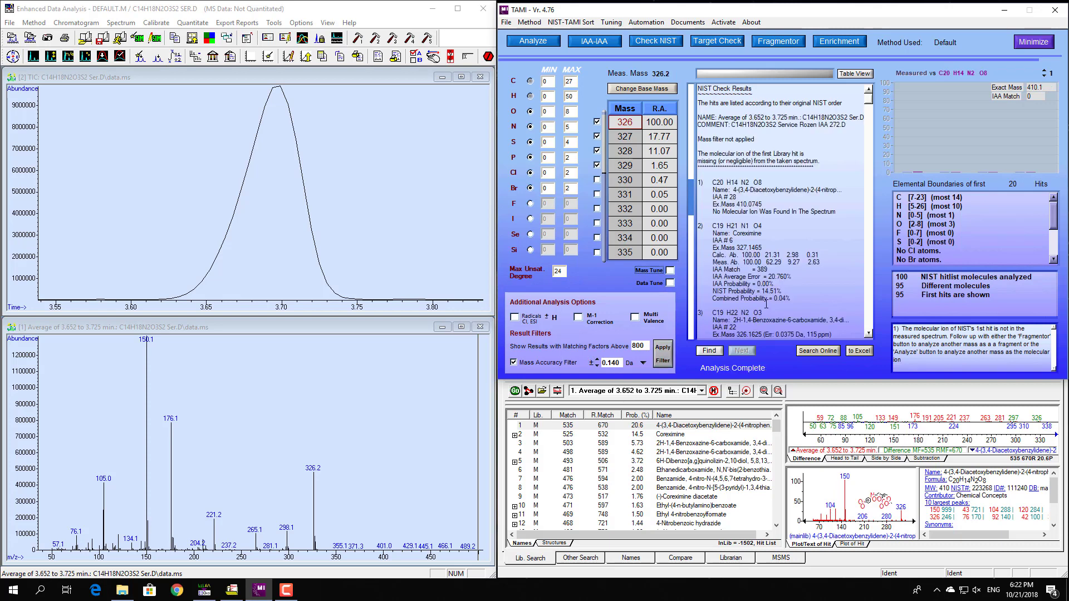
left_click(540, 43)
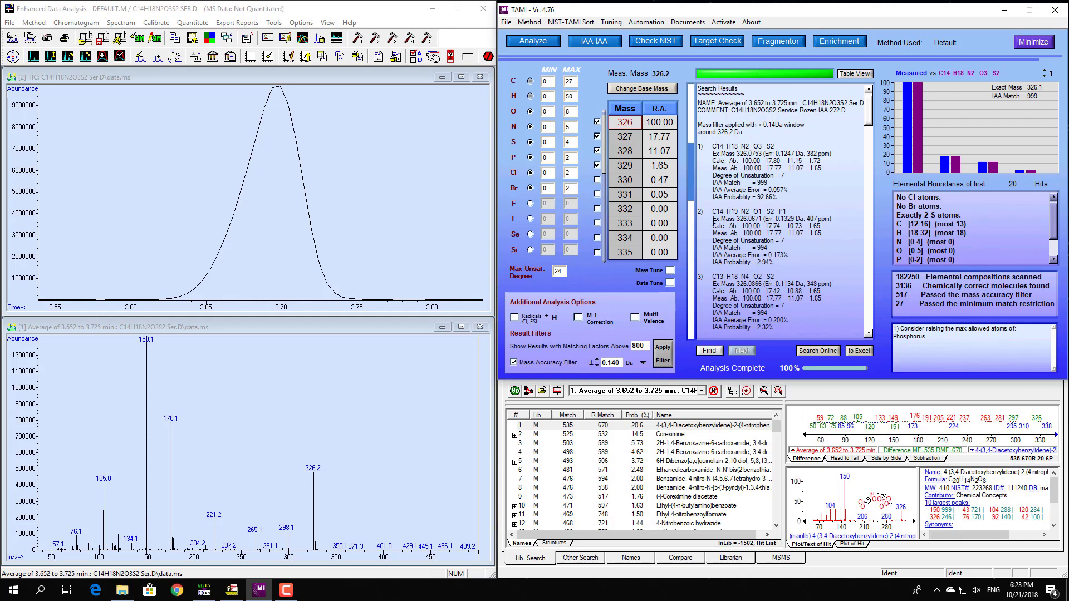
left_click(776, 147)
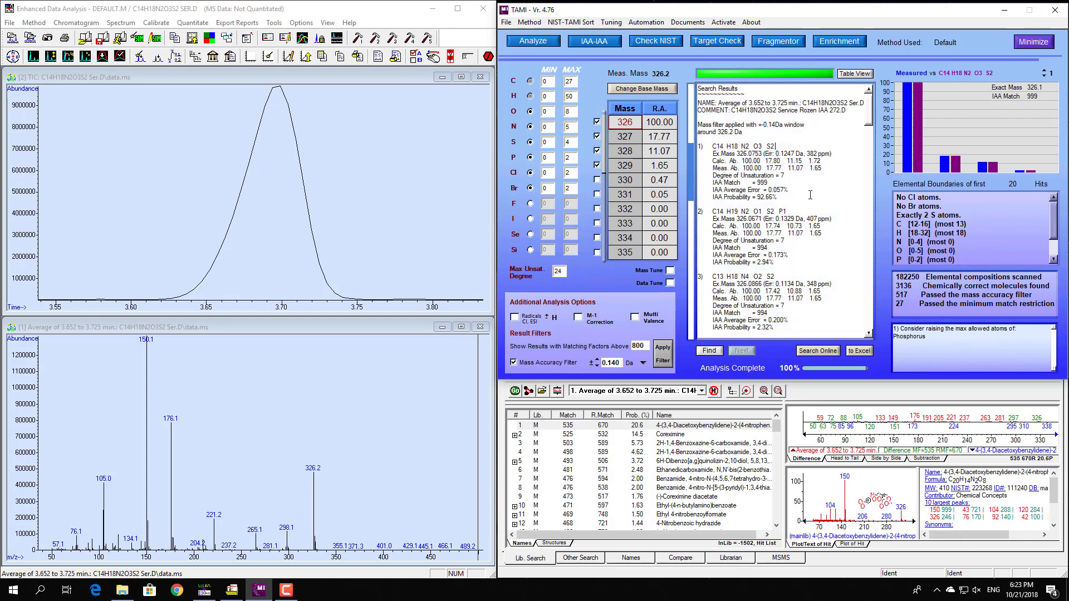